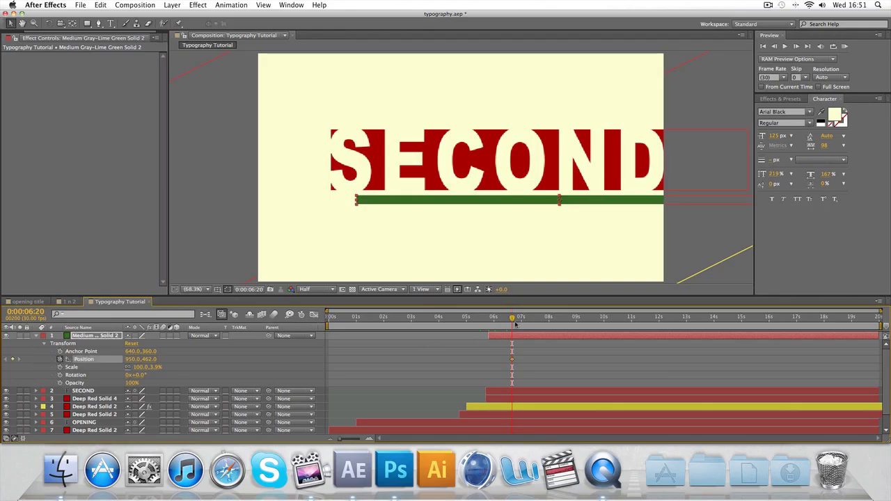
At 0:00:05:25, push the green bar off-frame right to X near 1926.
drag(515, 323, 491, 319)
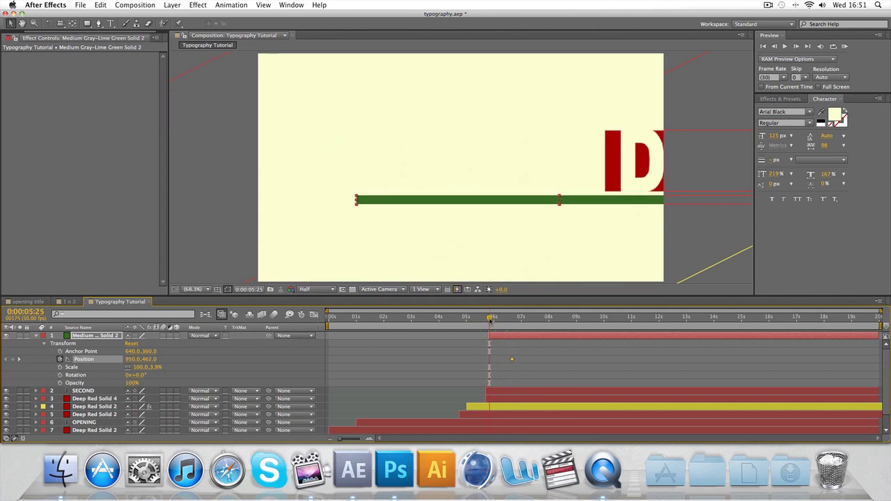
drag(456, 207, 770, 206)
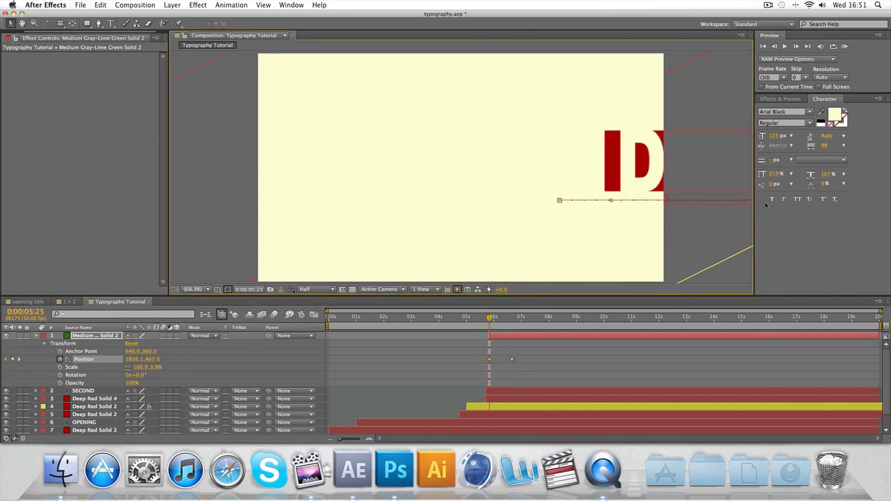
click(706, 230)
Preview the green bar sliding in beneath SECOND, then collapse and deselect the layers.
key(space)
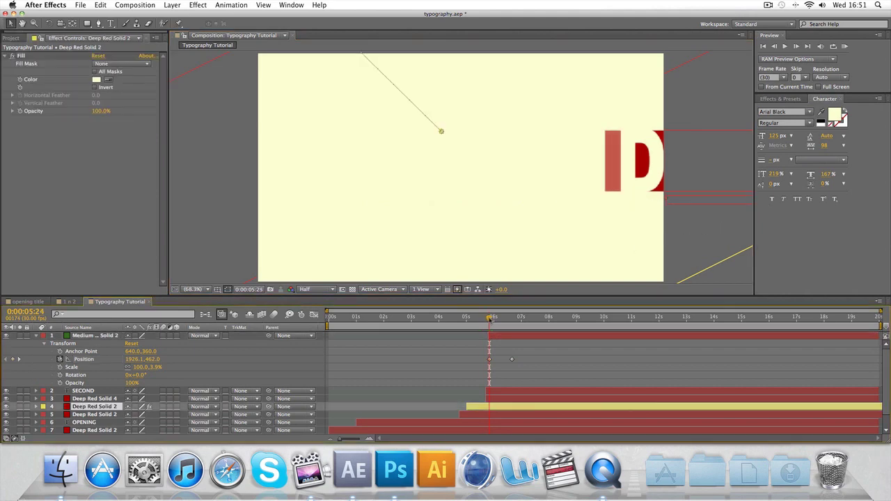
drag(506, 319, 521, 320)
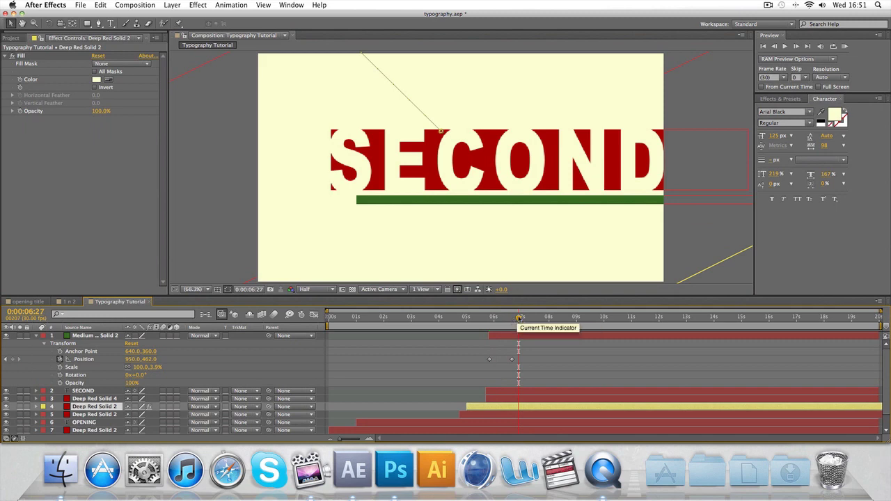
mouse_move(521, 319)
mouse_down()
mouse_move(500, 320)
mouse_move(541, 319)
mouse_move(498, 320)
mouse_move(540, 318)
mouse_up()
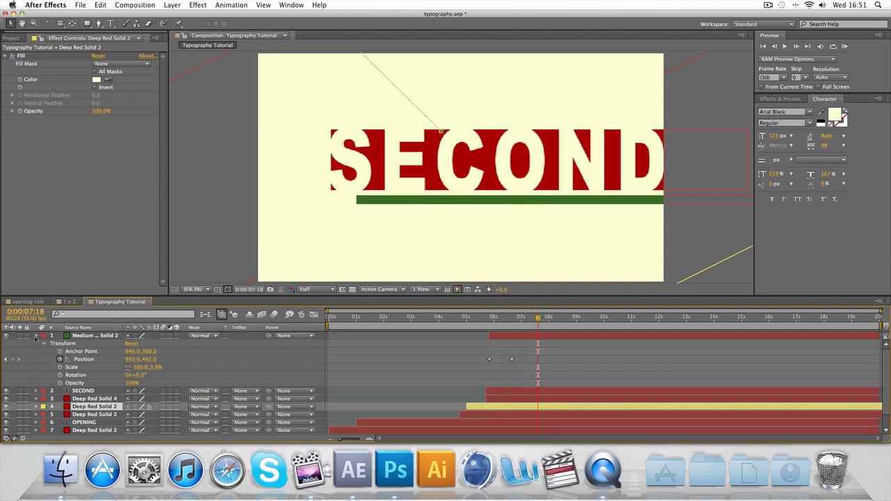
click(36, 337)
click(135, 415)
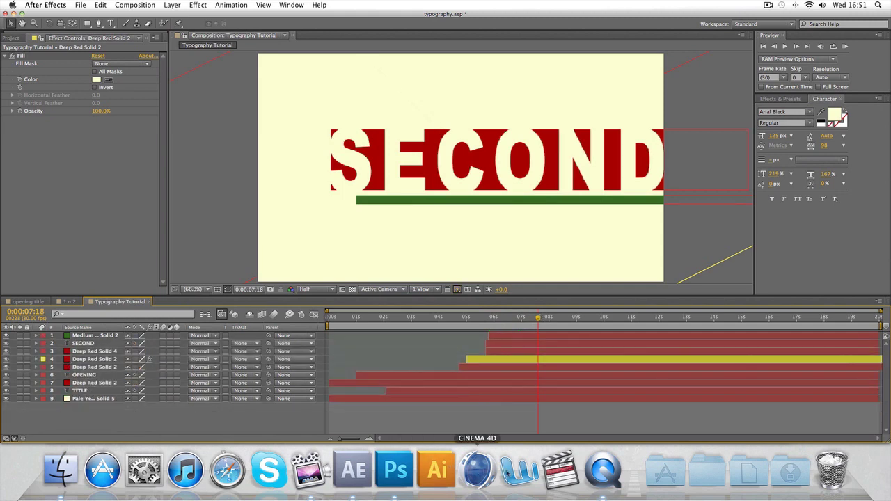
Play the typo.mov reference to about 00:00:07, where SECOND spins and zooms away.
click(602, 470)
click(434, 376)
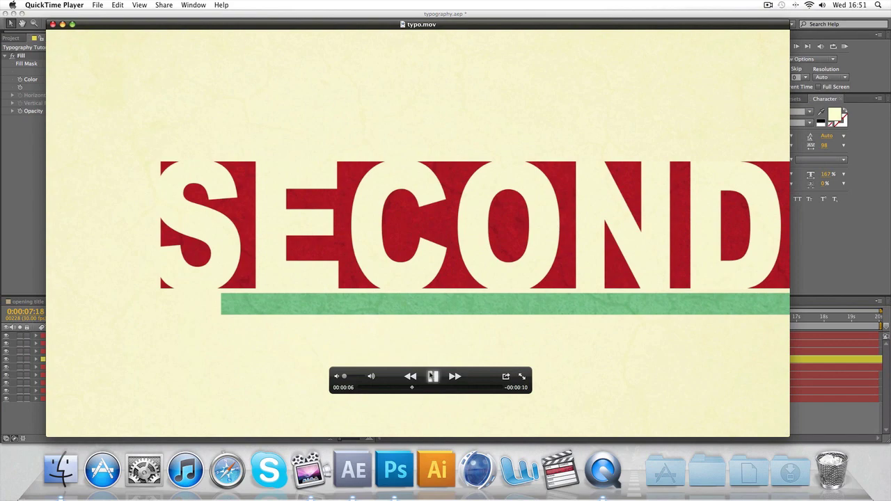
click(434, 376)
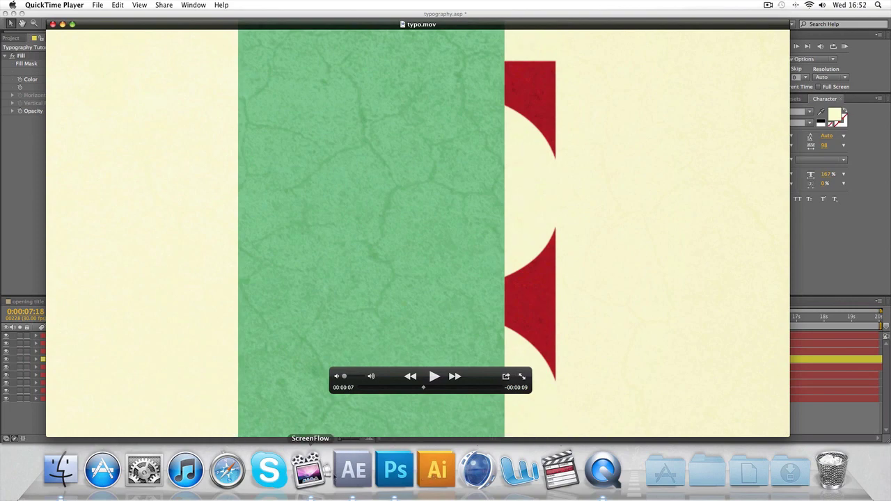
click(353, 470)
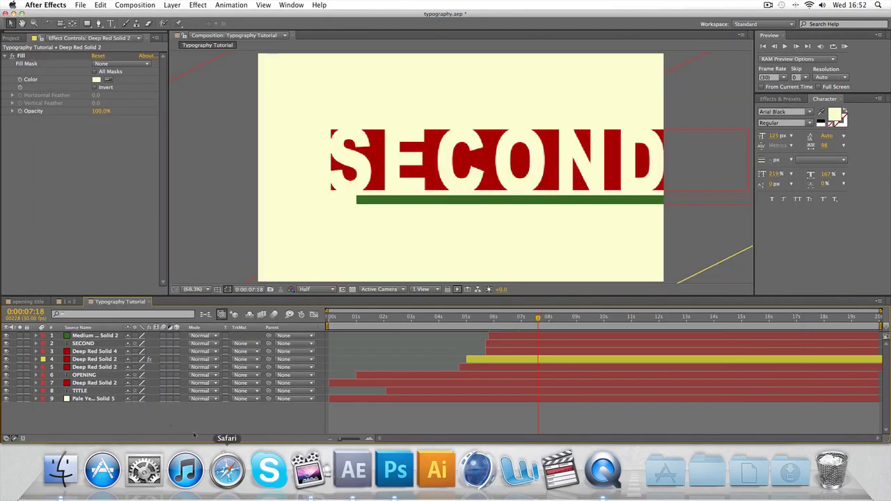
Select all nine layers and pre-compose them as 'second & first'.
click(88, 401)
shift+click(98, 342)
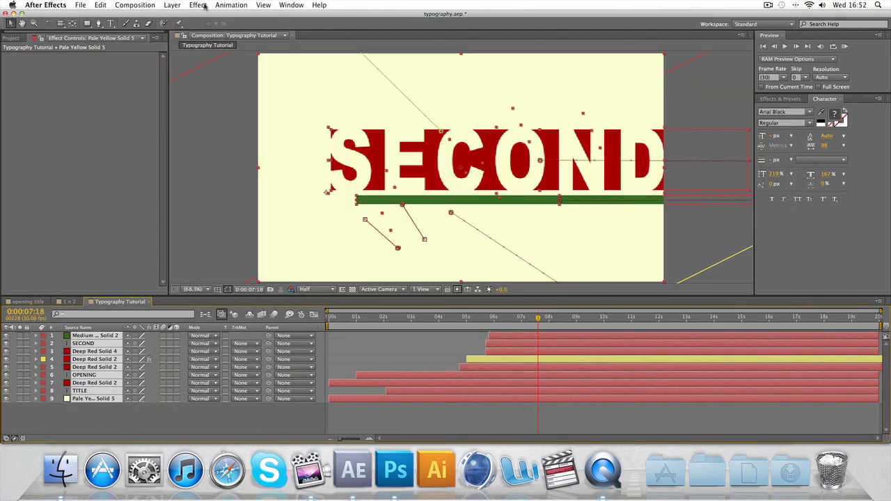
click(173, 5)
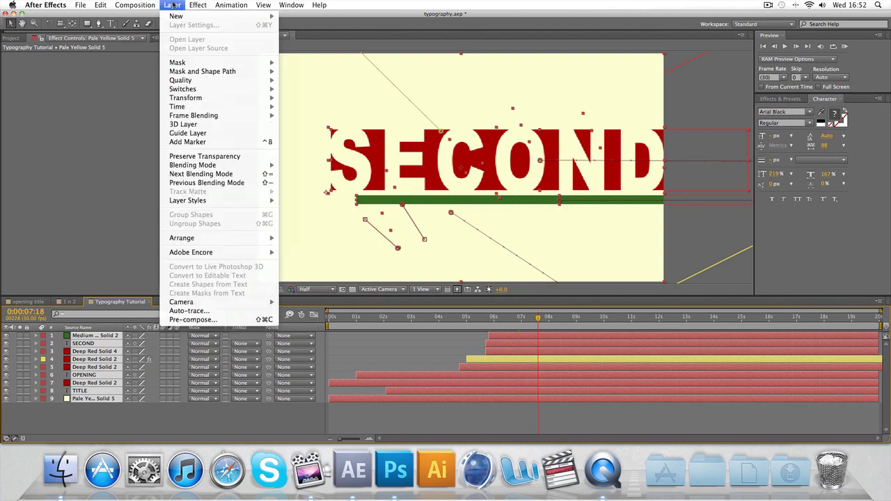
click(191, 319)
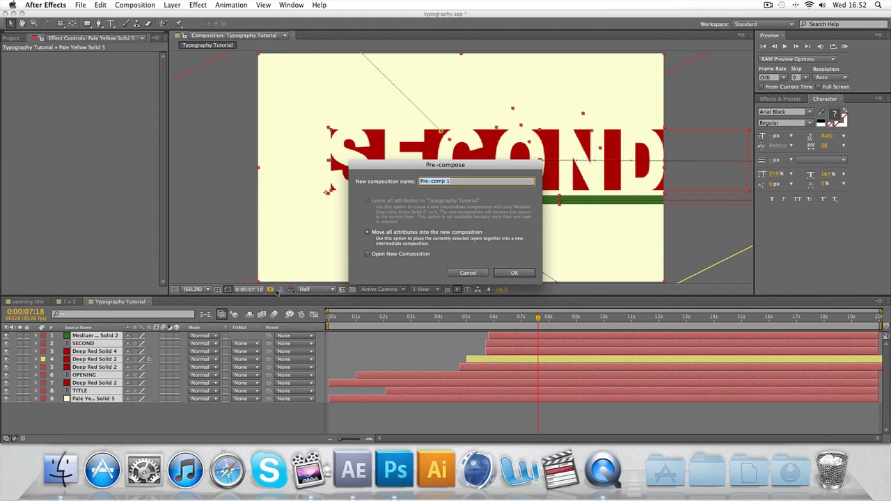
text(s)
text(t)
key(Return)
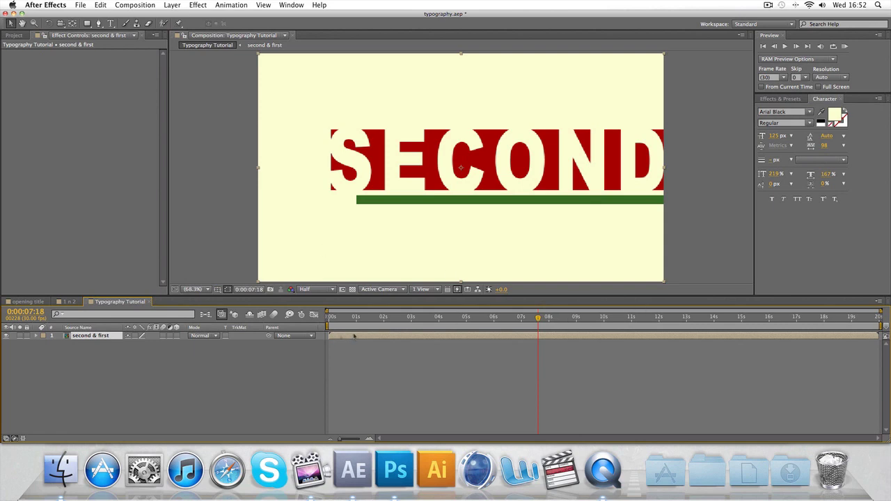
At 0:00:07:19, add starting Scale 100% and Rotation 0° keyframes on 'second & first'.
mouse_move(538, 318)
mouse_down()
mouse_move(501, 318)
mouse_move(549, 317)
mouse_up()
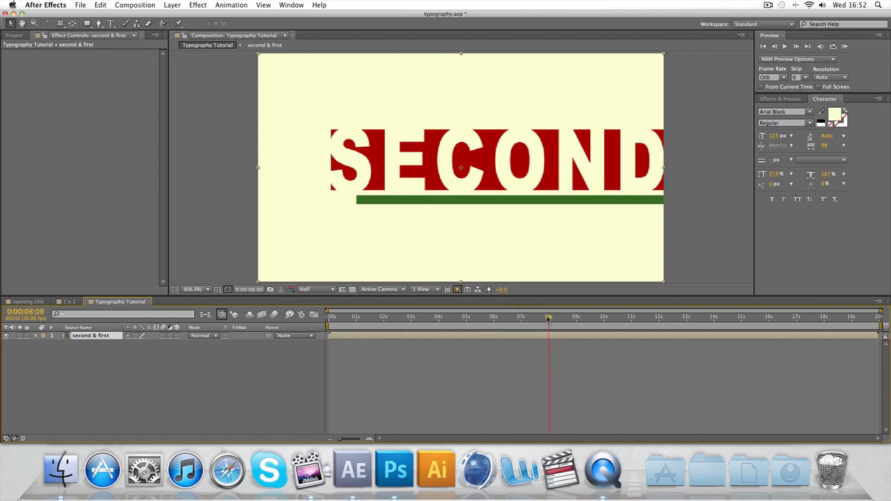
drag(548, 318, 538, 319)
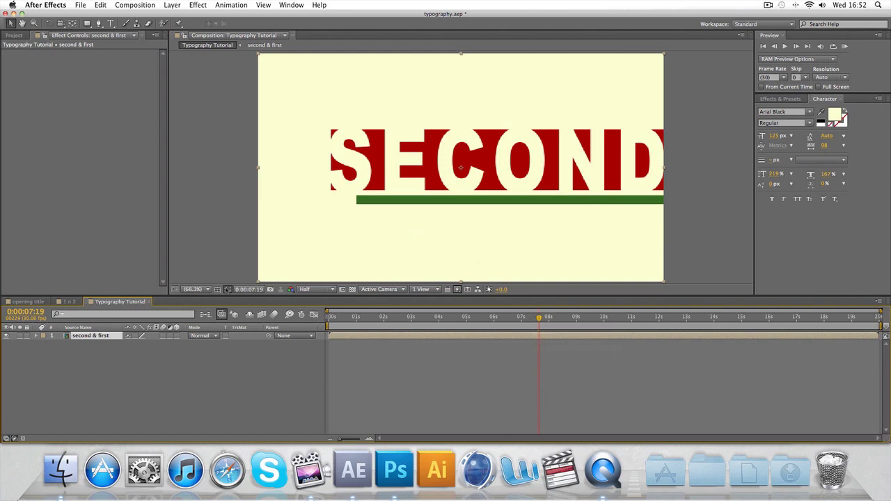
click(35, 337)
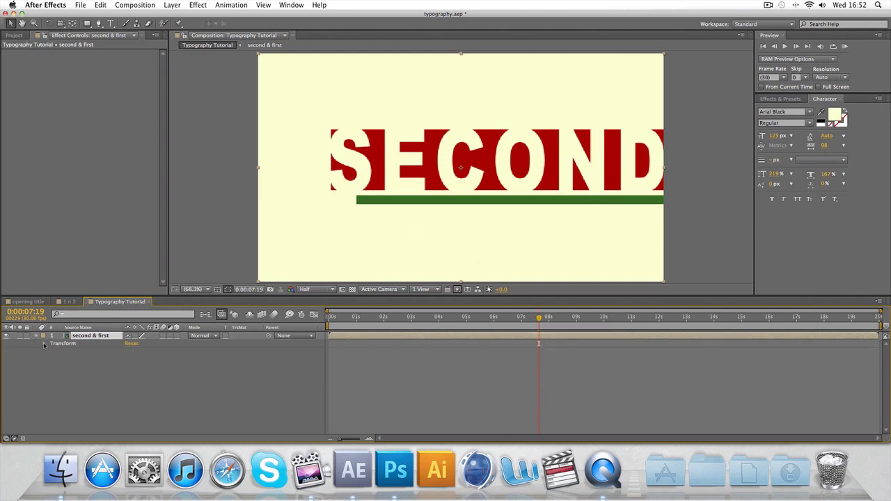
click(44, 344)
click(60, 359)
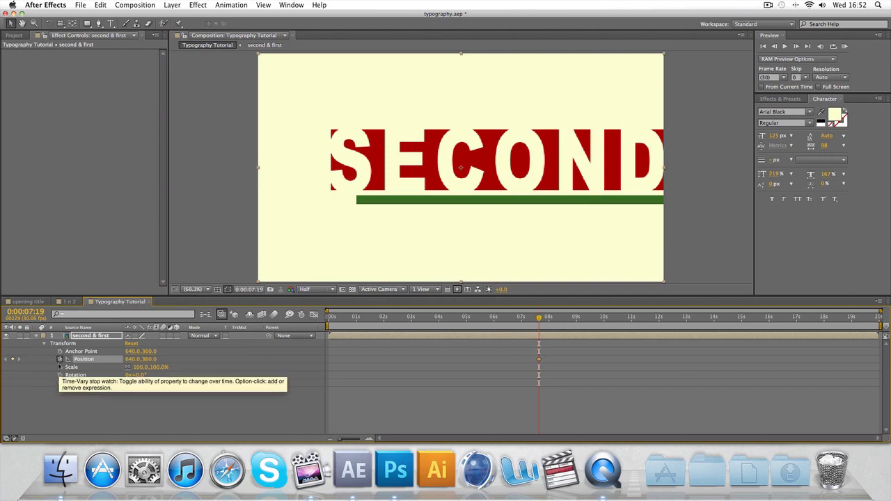
click(60, 367)
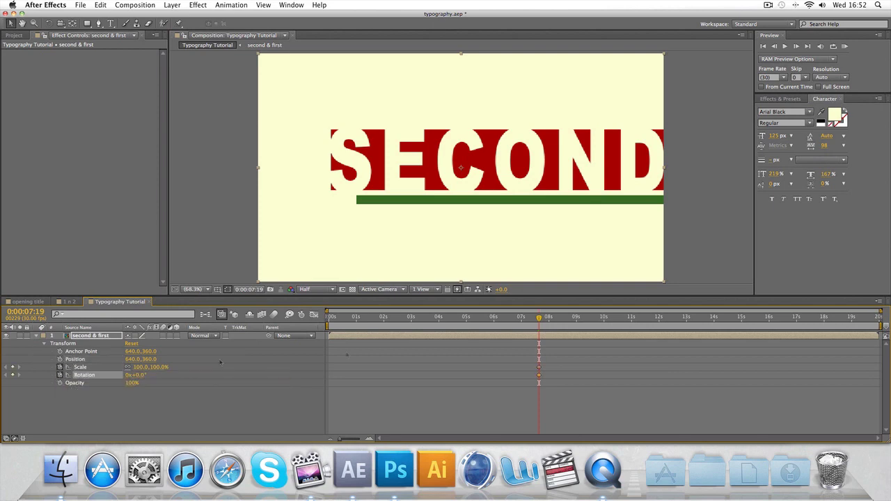
Move to 0:00:08:15 and zoom the viewer out to 25%.
key(Page_Down)
key(Page_Down)
key(Page_Down)
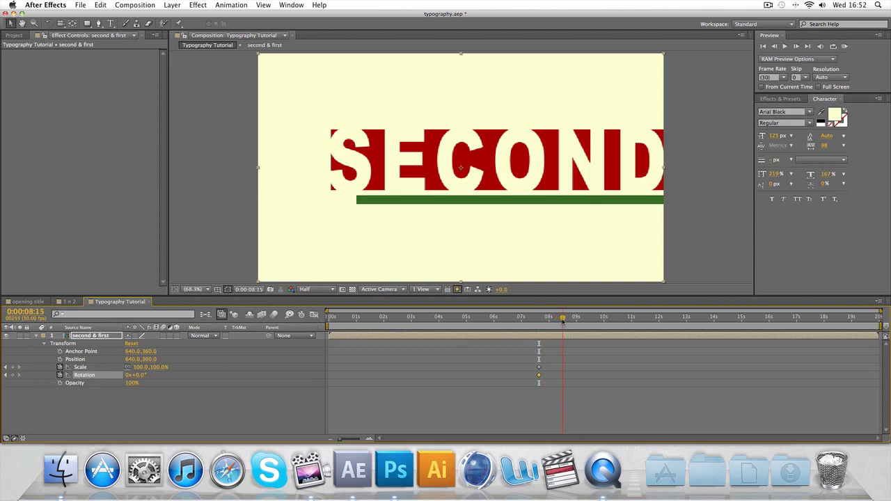
key(Page_Down)
key(Page_Down)
key(Page_Down)
key(comma)
key(comma)
key(comma)
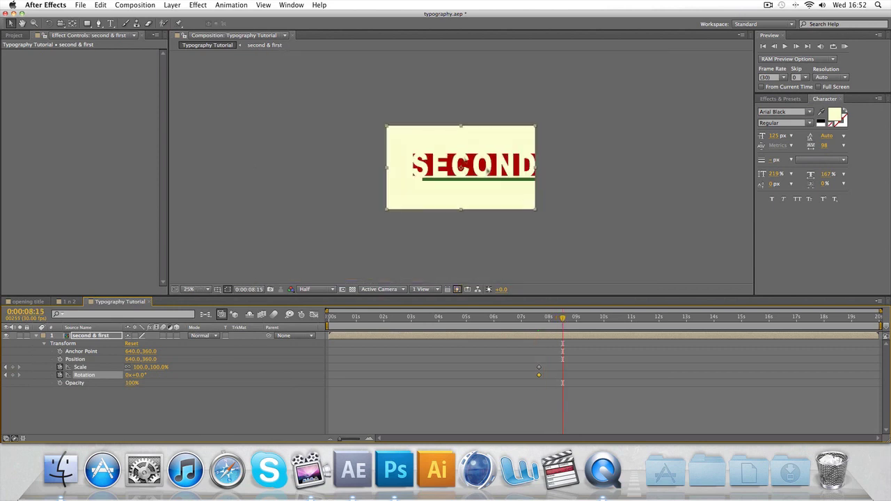
key(w)
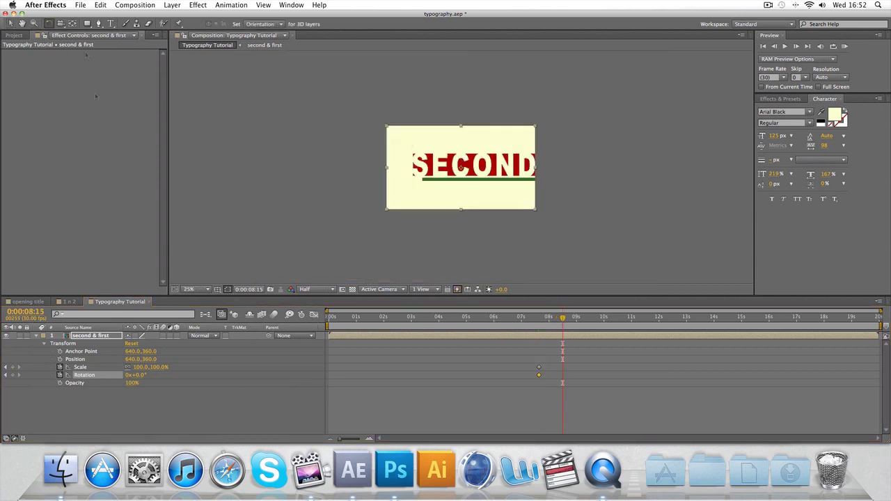
Rotate the 'second & first' precomp to 90° and scale it to 187.5%.
drag(417, 167, 468, 152)
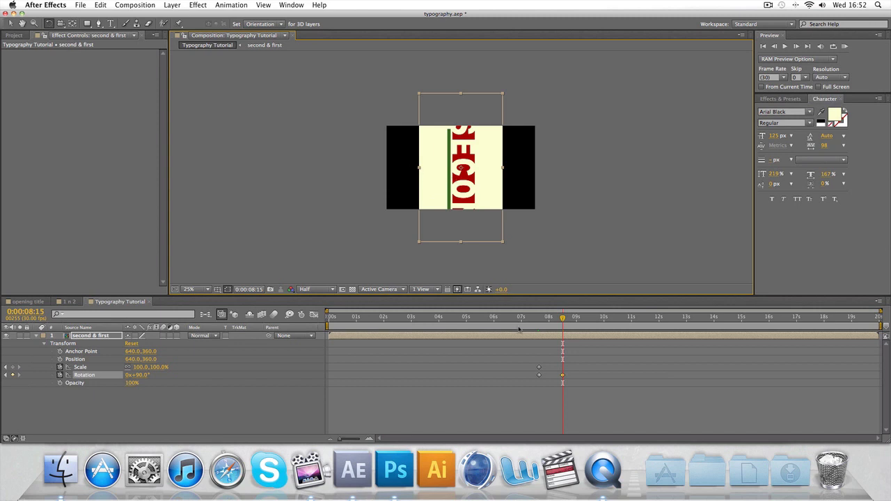
drag(505, 251, 511, 253)
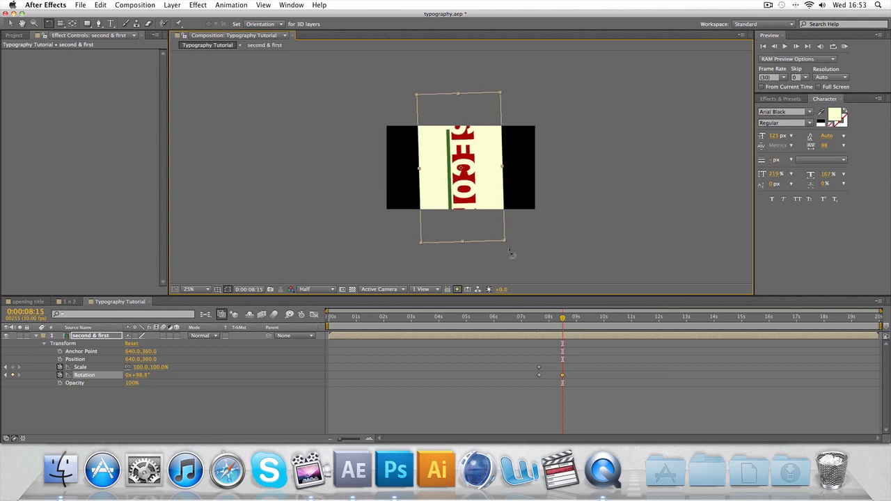
key(ctrl+z)
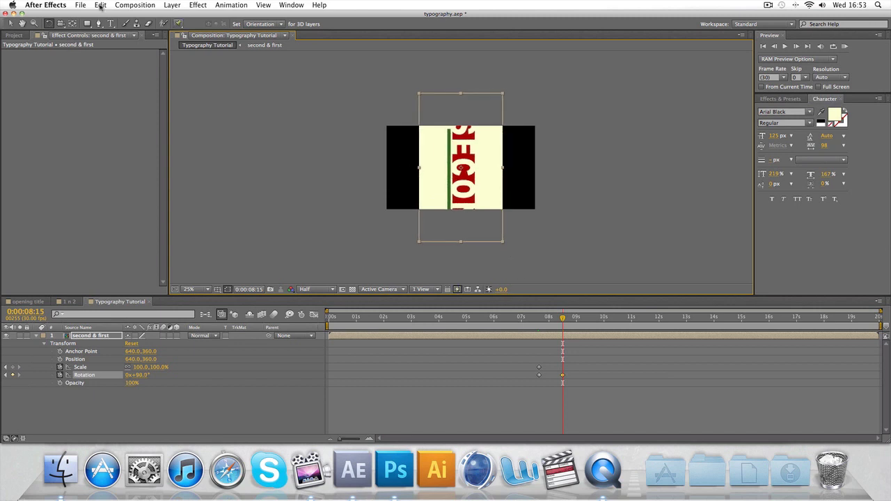
key(v)
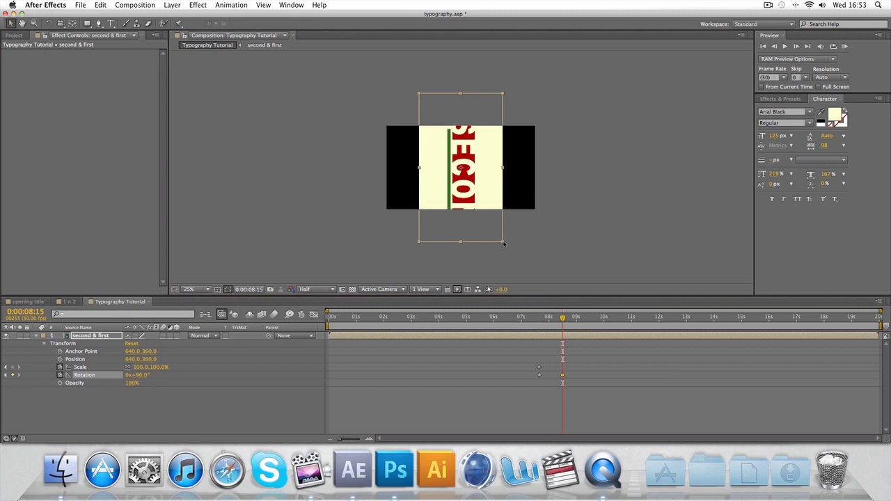
mouse_move(504, 244)
mouse_down()
mouse_move(583, 292)
mouse_move(630, 301)
mouse_up()
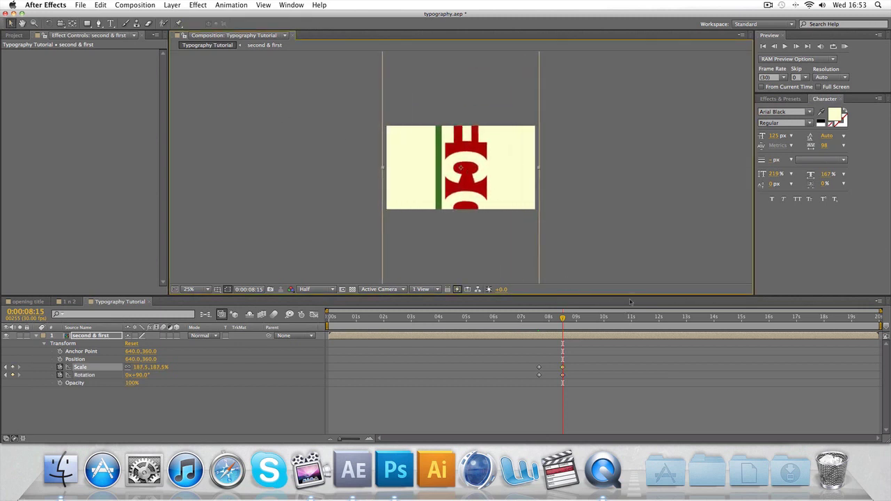
click(621, 246)
Scale the 'second & first' layer to about 317% and review the spin.
drag(561, 324, 563, 320)
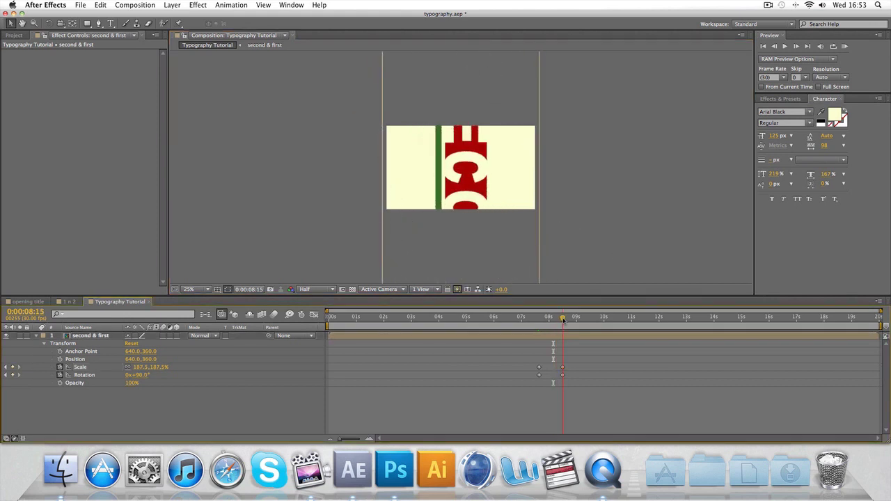
click(107, 335)
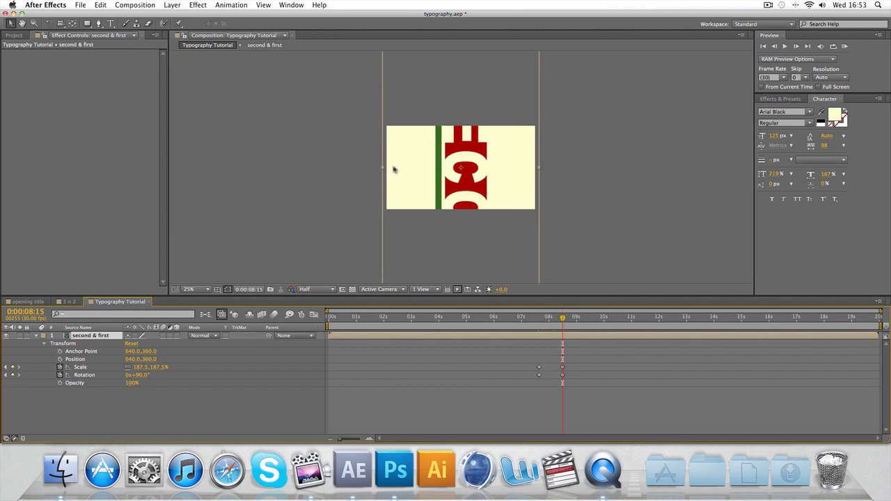
key(comma)
key(comma)
key(comma)
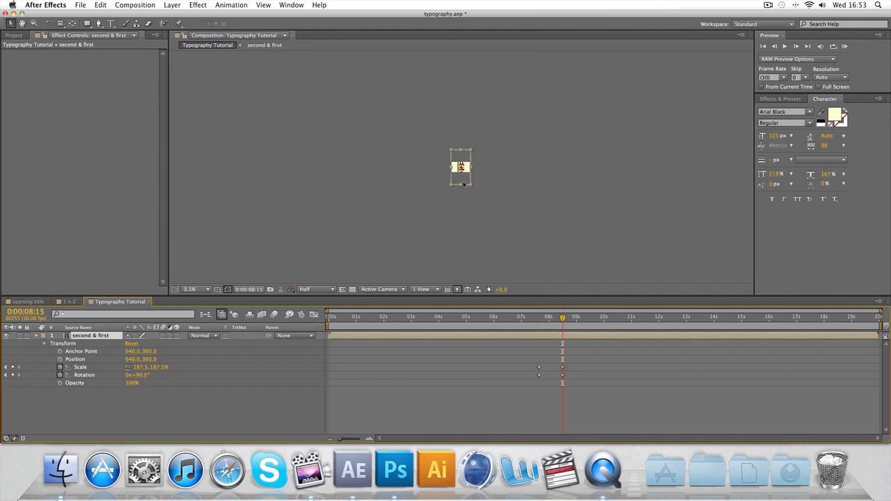
drag(468, 186, 487, 199)
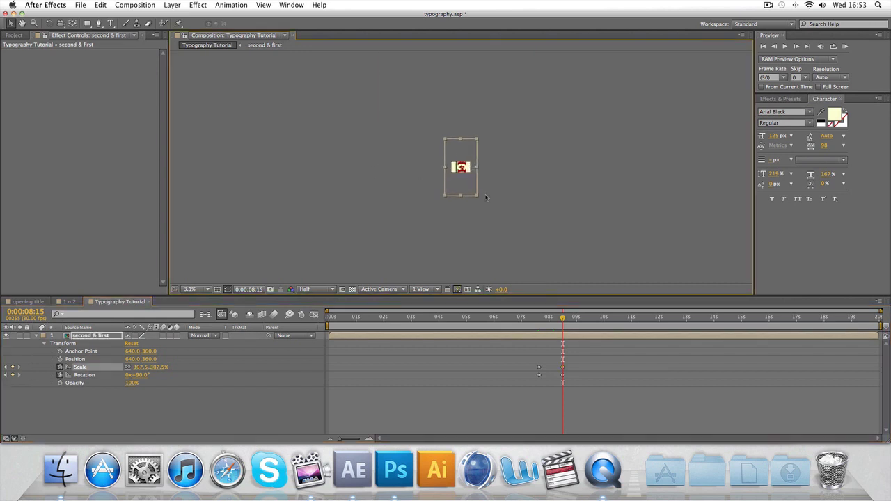
drag(562, 317, 542, 324)
click(542, 231)
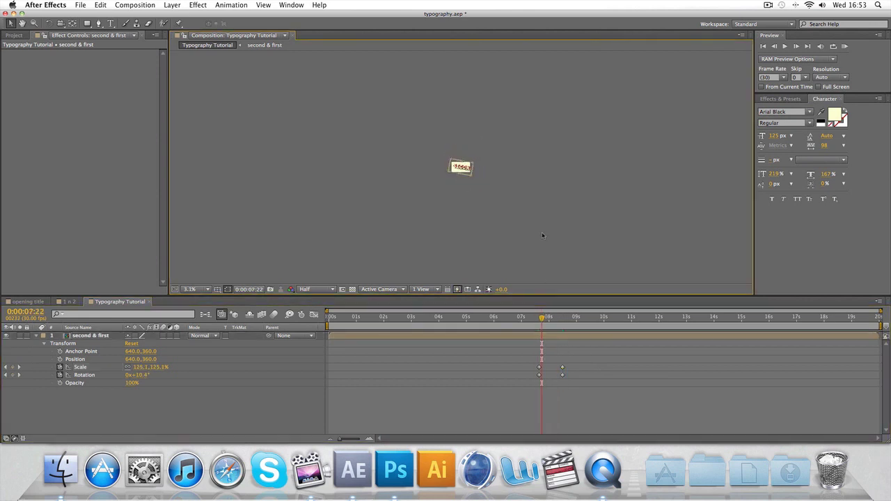
key(period)
key(period)
key(period)
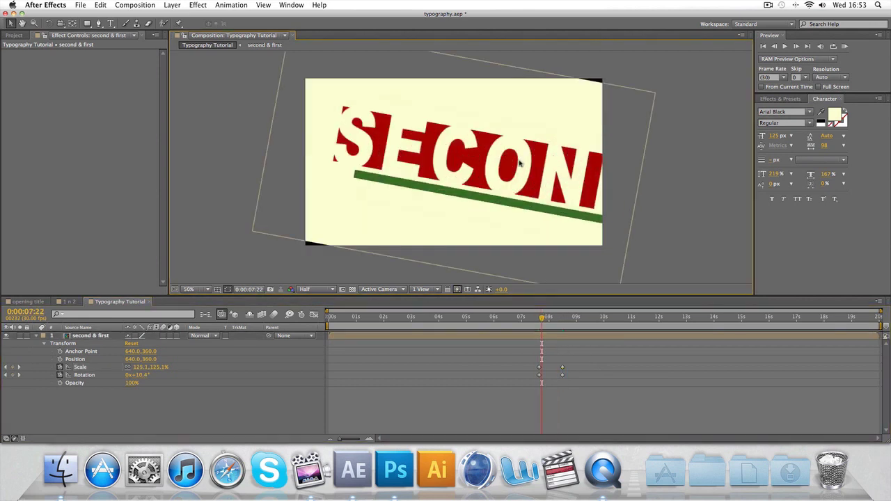
key(comma)
key(comma)
At the final 8:15 keyframe, enlarge the layer to about 530%.
key(k)
key(comma)
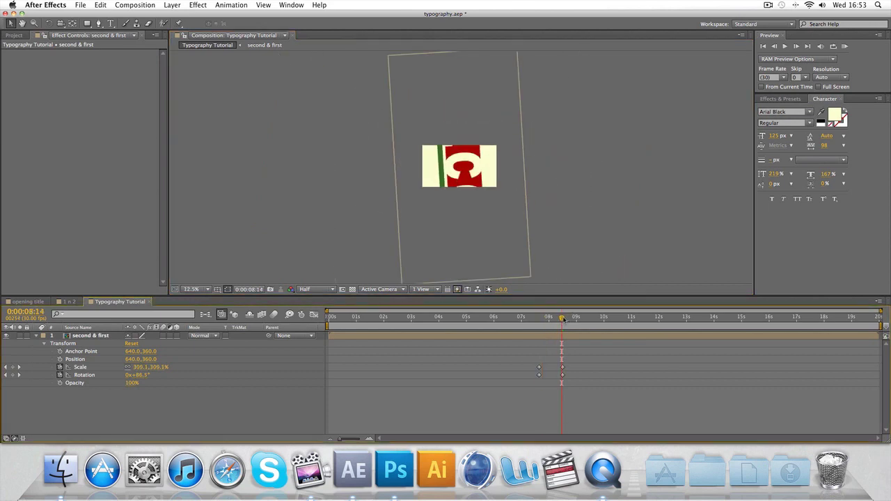
drag(561, 318, 562, 318)
key(comma)
key(comma)
key(comma)
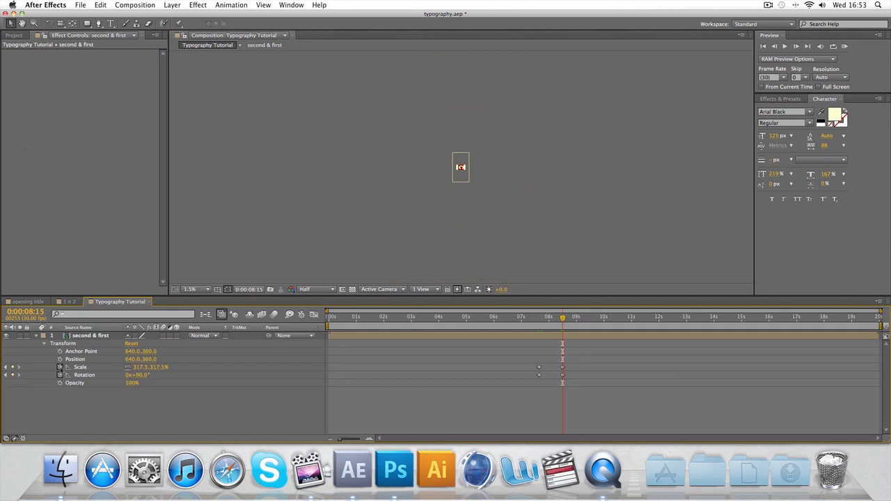
click(79, 337)
drag(469, 184, 474, 195)
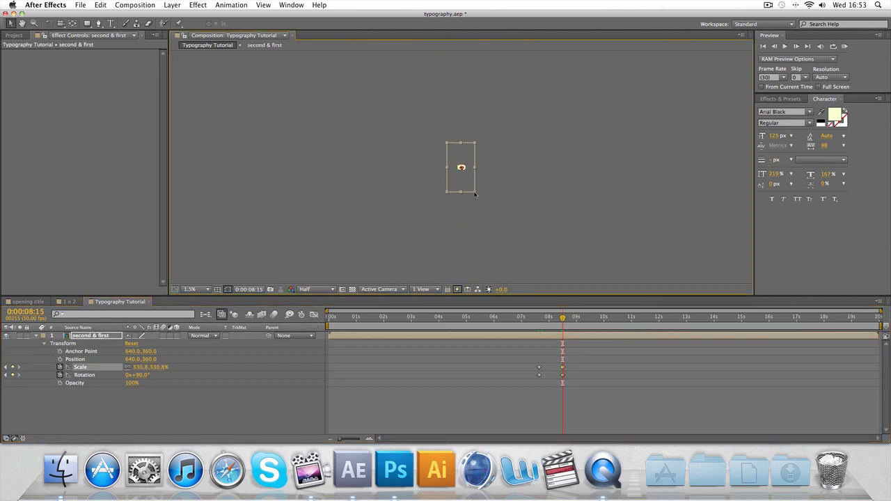
click(476, 194)
Reduce the final scale to about 370.8% and scrub back to preview the zoom.
click(94, 335)
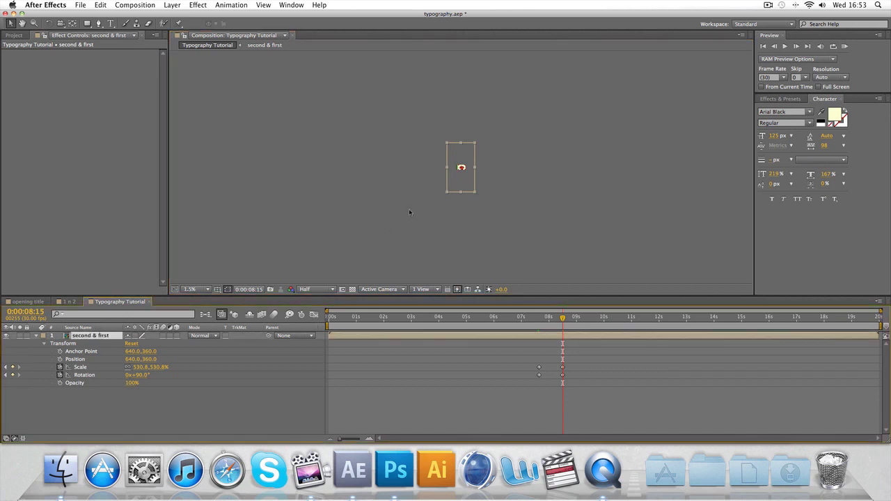
drag(476, 193, 473, 187)
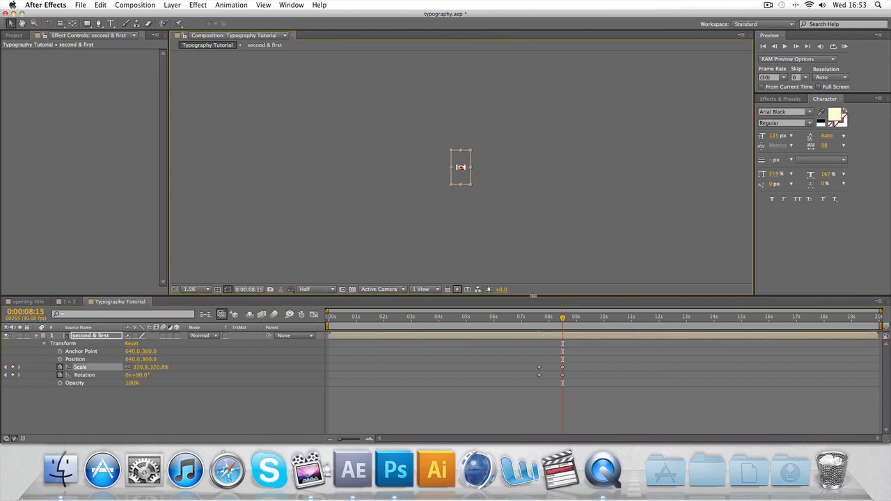
drag(561, 318, 546, 318)
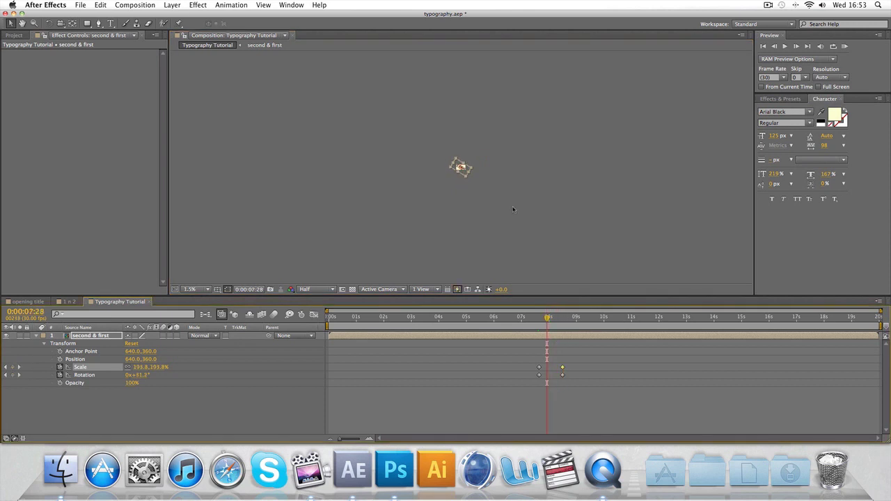
scroll(513, 208, up, 3)
scroll(513, 209, up, 1)
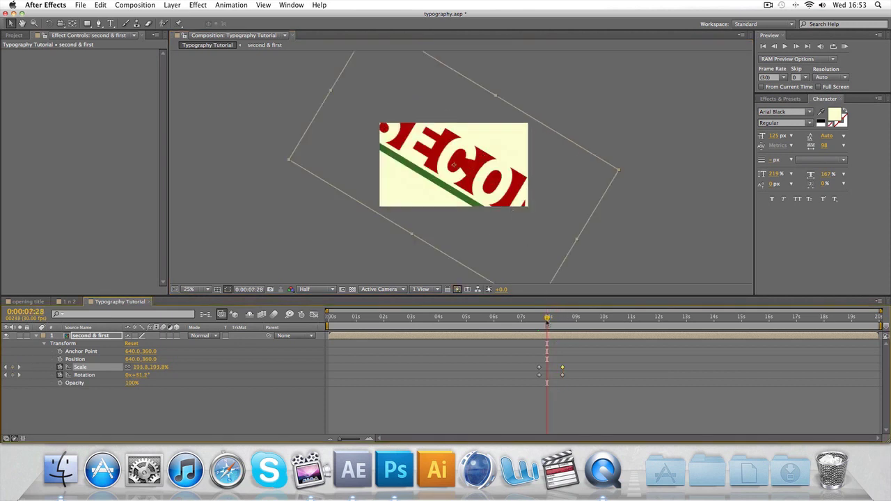
mouse_move(547, 320)
mouse_down()
mouse_move(538, 321)
mouse_move(568, 322)
mouse_up()
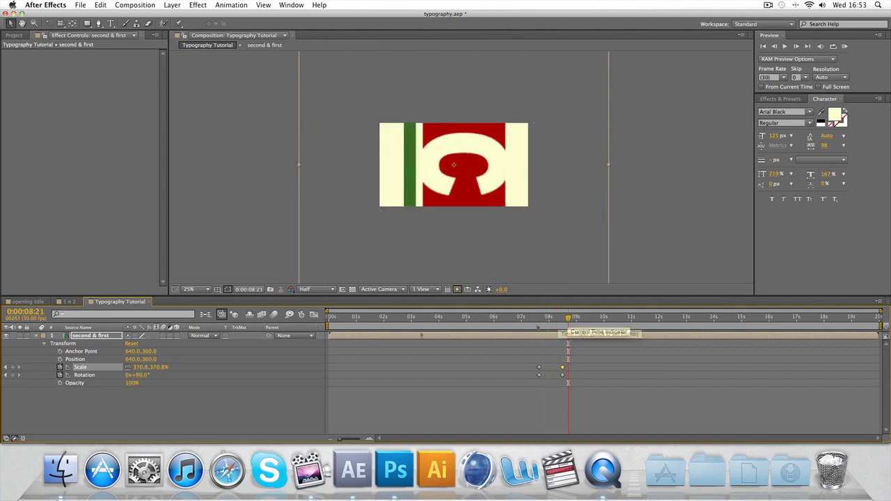
Add a full-frame solid eyedropped from the green bar's colour above 'second & first'.
click(96, 398)
right_click(96, 399)
mouse_move(118, 358)
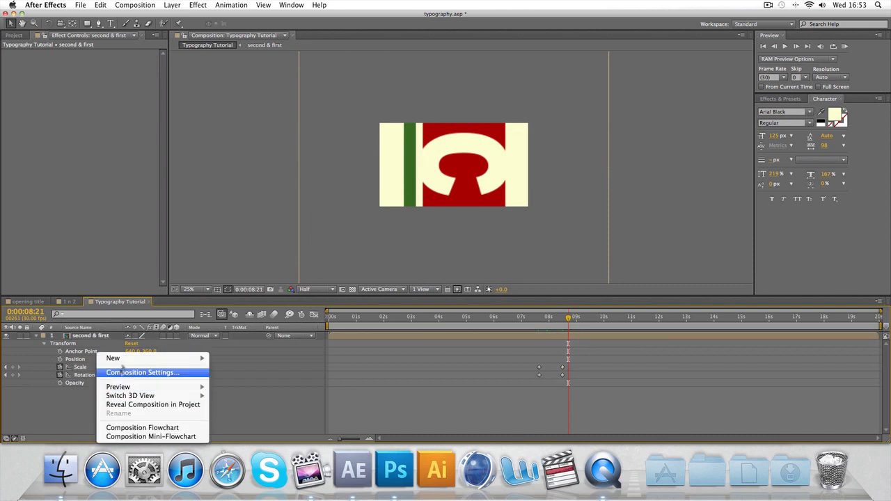
click(229, 382)
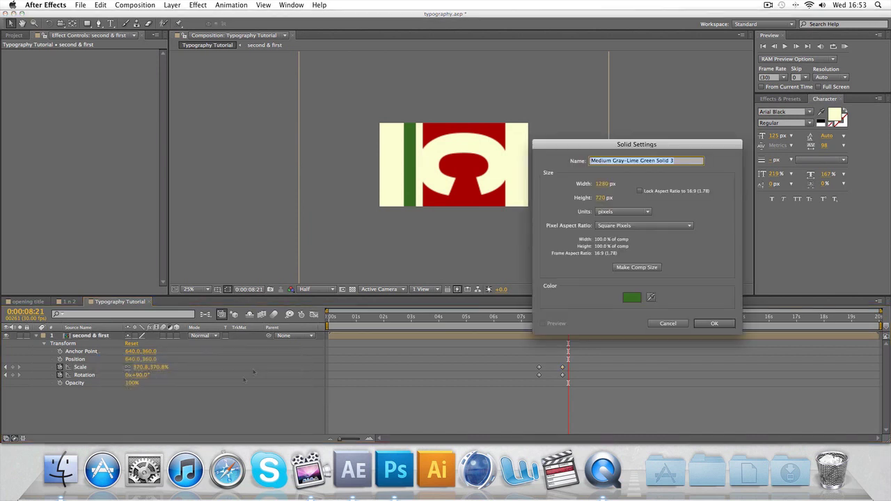
click(652, 298)
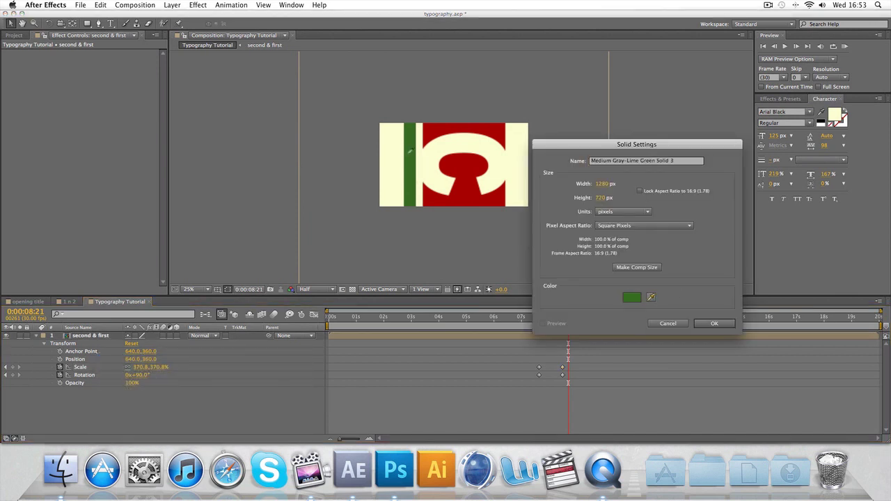
click(709, 324)
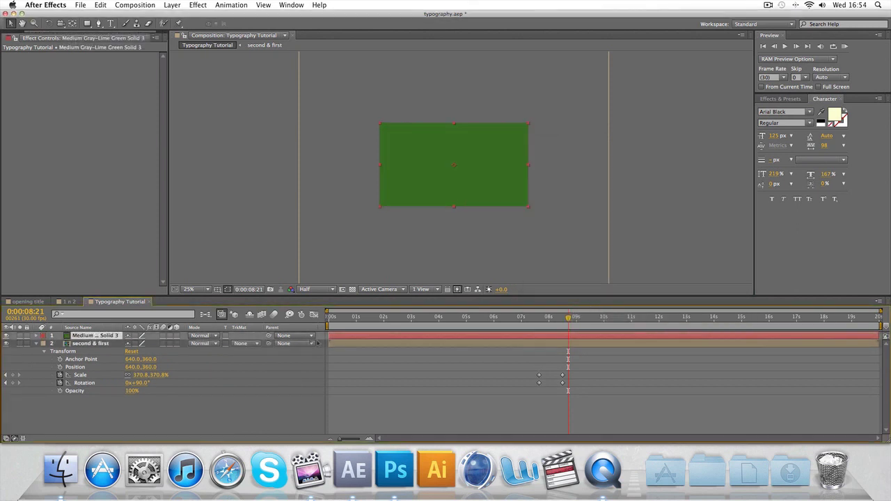
Play typo.mov until the green panel reveals the cream THIRD TITLE.
click(595, 463)
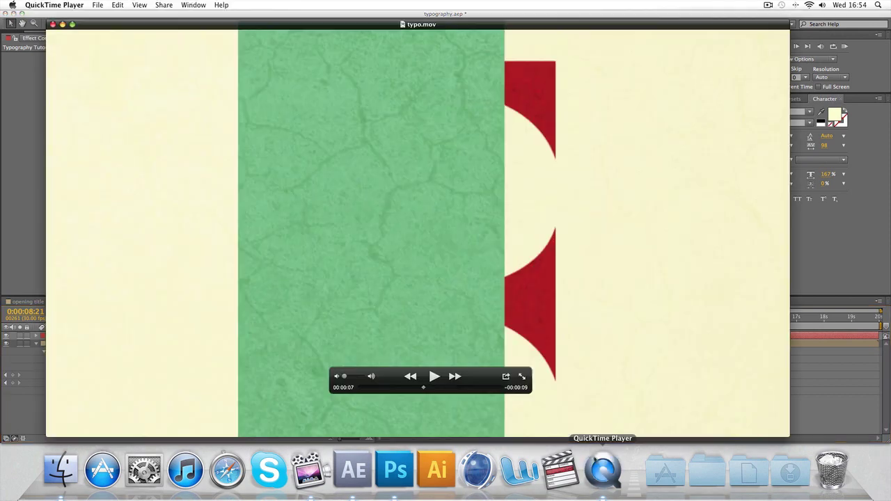
drag(424, 388, 416, 387)
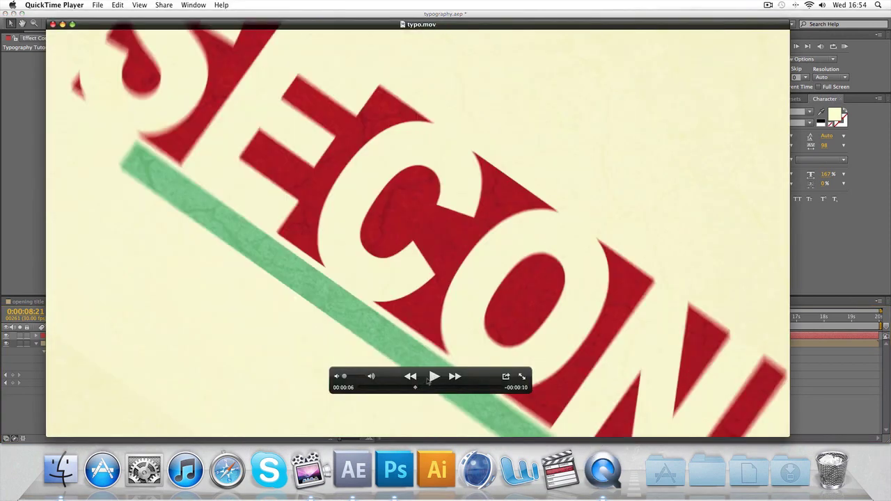
click(433, 377)
click(432, 376)
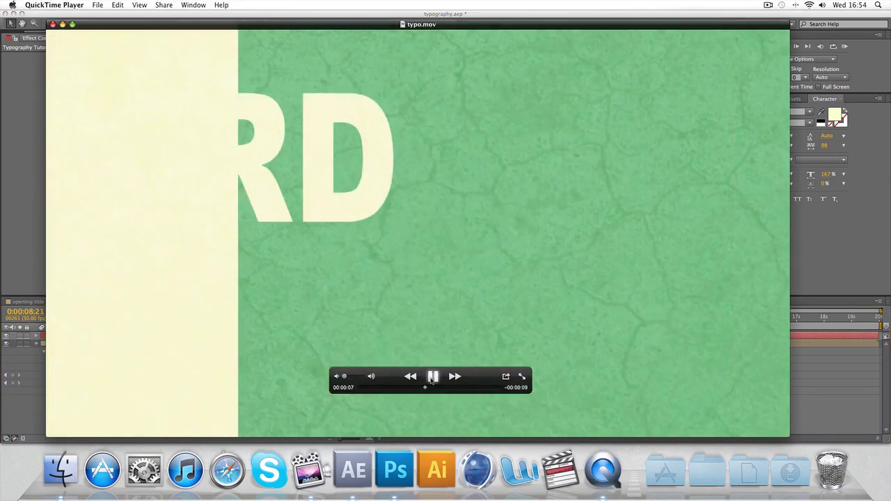
click(433, 376)
click(432, 377)
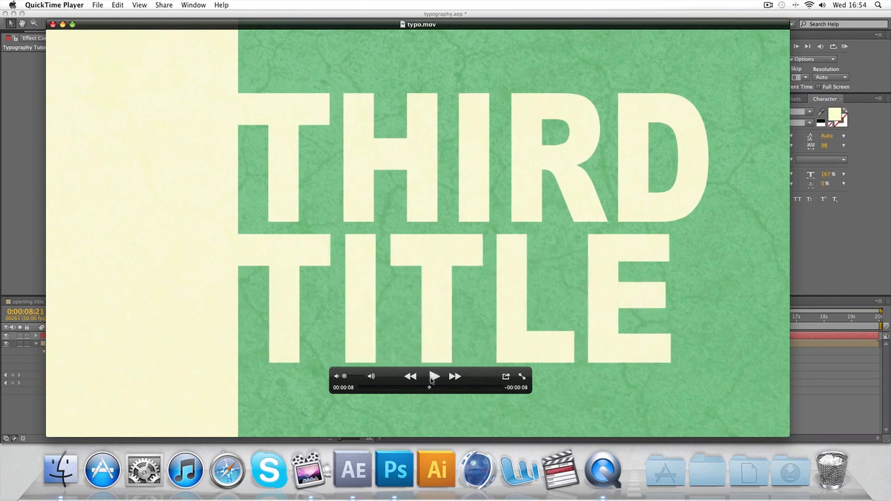
click(365, 472)
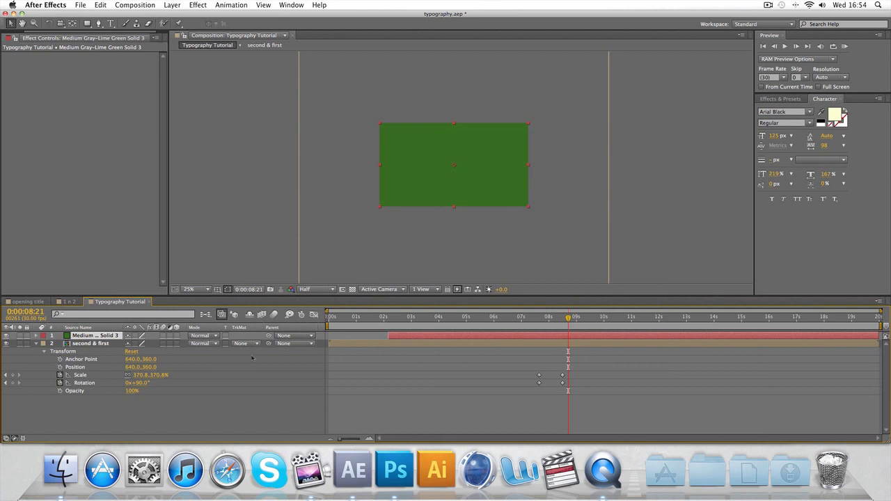
Trim the green solid's in-point so it starts at 0:00:08:15.
key(alt+bracketleft)
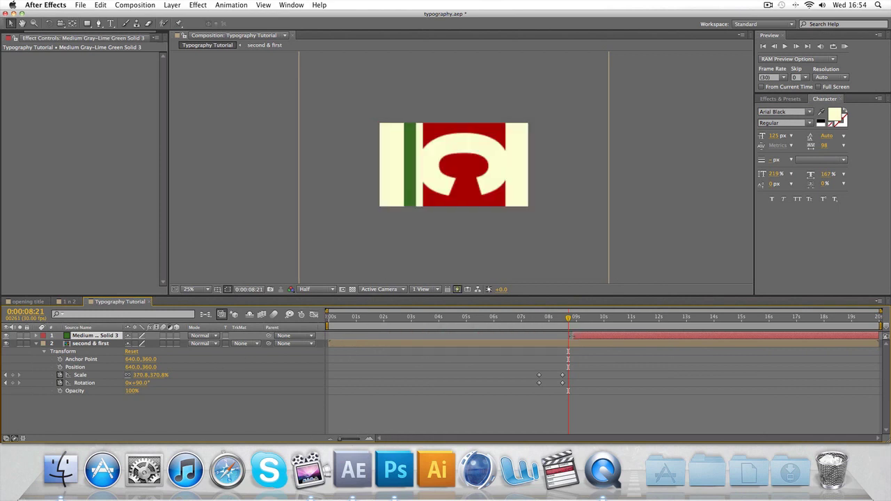
drag(568, 319, 566, 319)
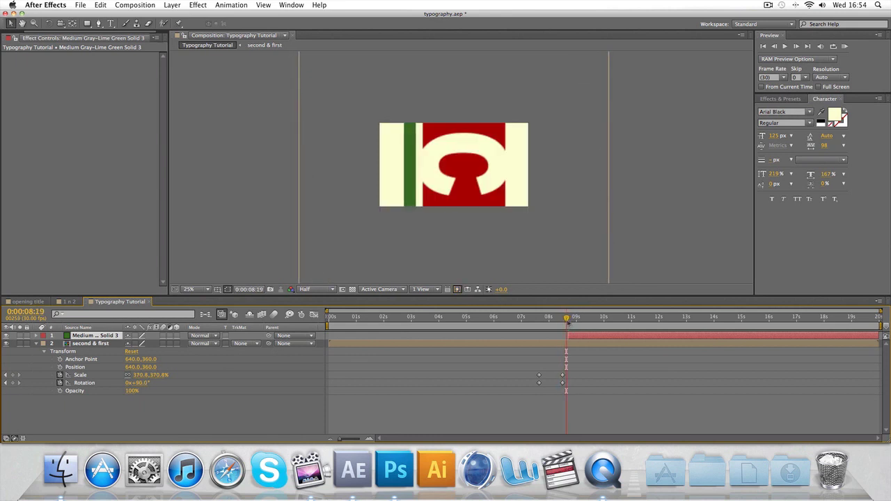
drag(572, 338, 563, 320)
drag(566, 337, 563, 337)
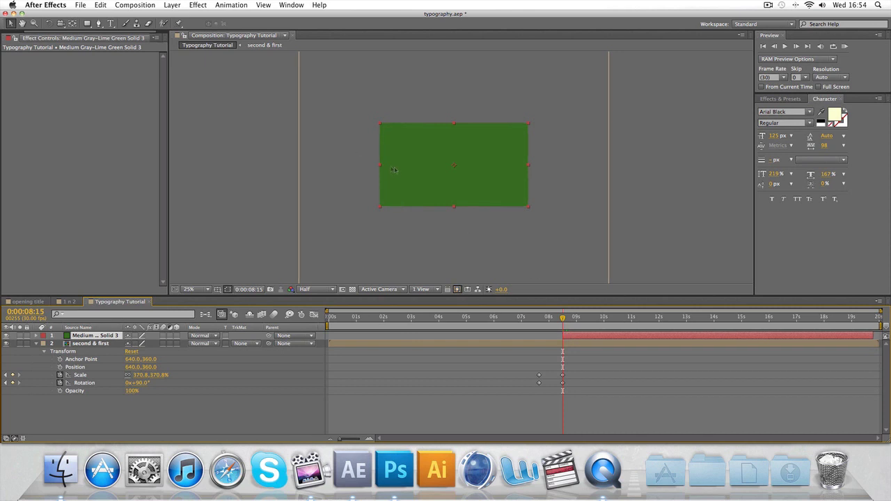
Shift the green solid right in the viewer, leaving a cream strip on the left.
drag(394, 169, 430, 172)
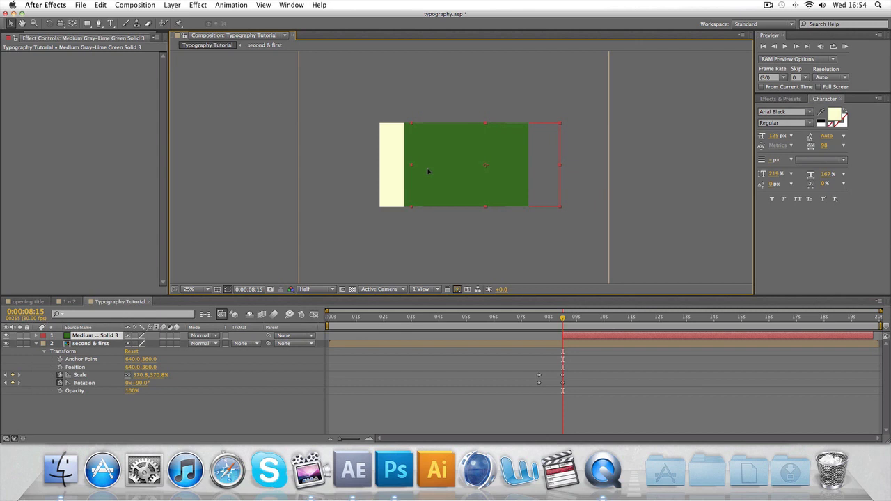
key(Return)
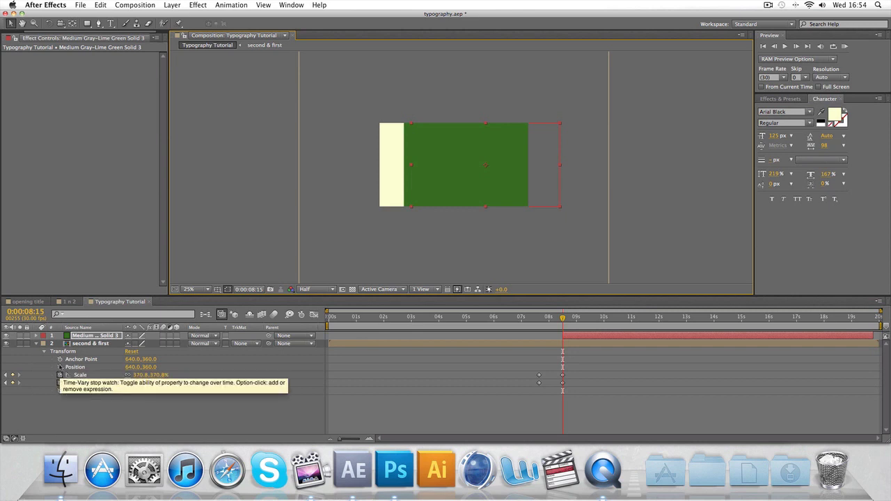
click(36, 343)
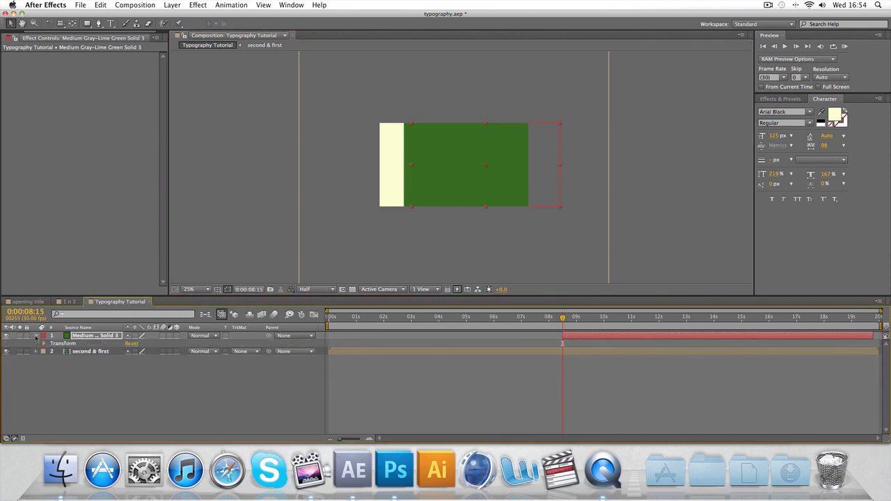
At about 8:16, stretch the green solid to 145×121% and move it to about 1148,356.
click(44, 343)
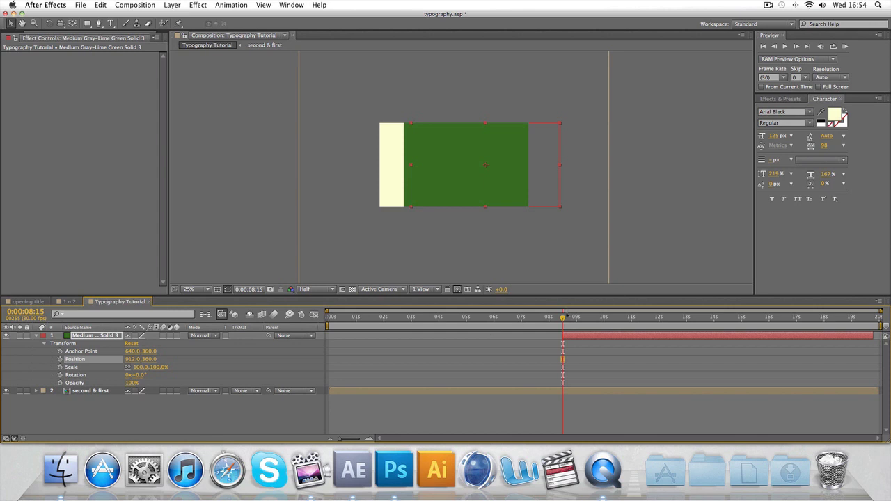
drag(567, 316, 559, 320)
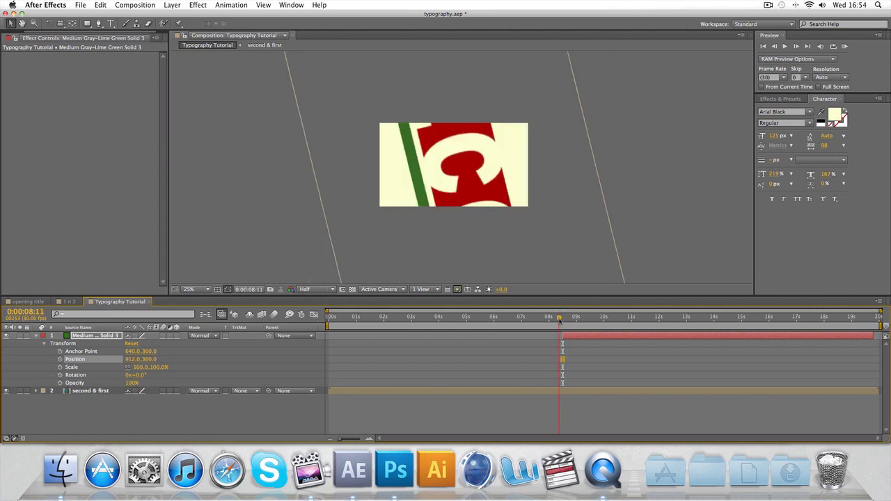
drag(559, 320, 564, 320)
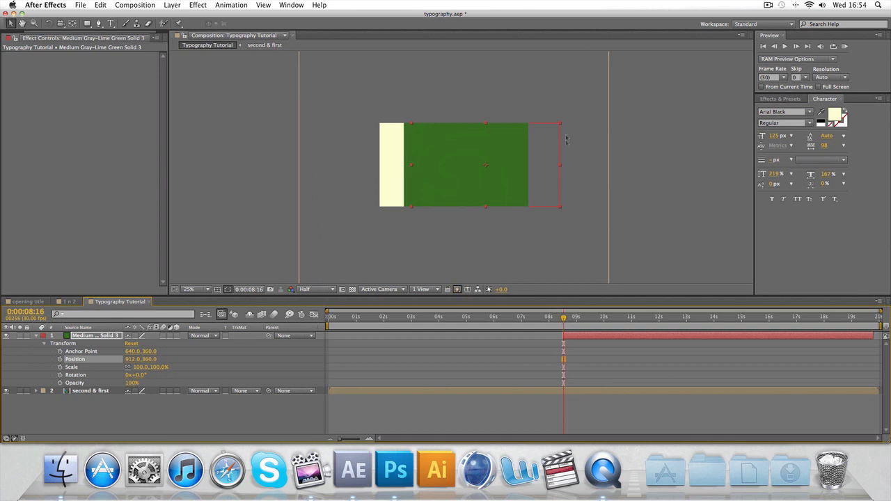
drag(560, 165, 594, 167)
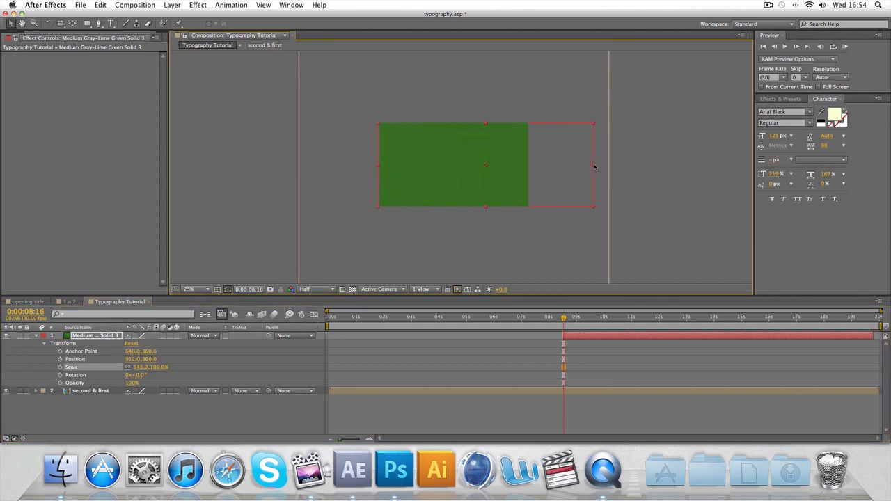
drag(540, 180, 571, 179)
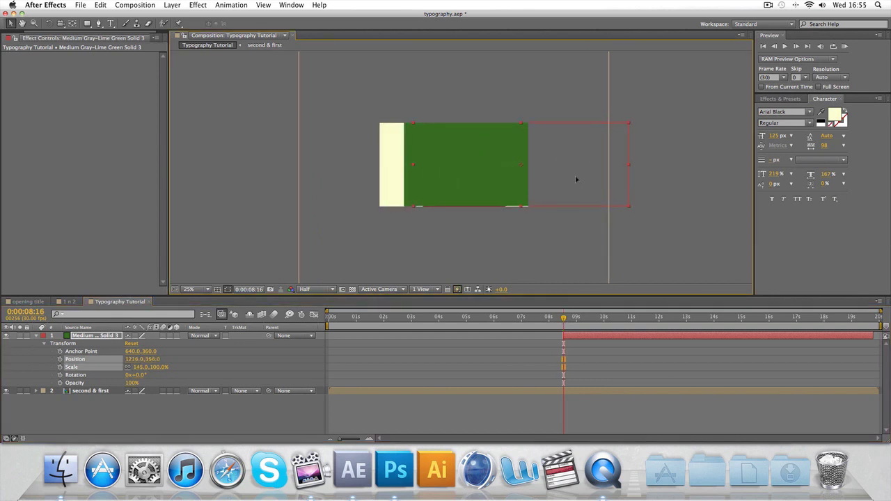
mouse_move(521, 206)
mouse_down()
mouse_move(522, 215)
mouse_move(478, 197)
mouse_up()
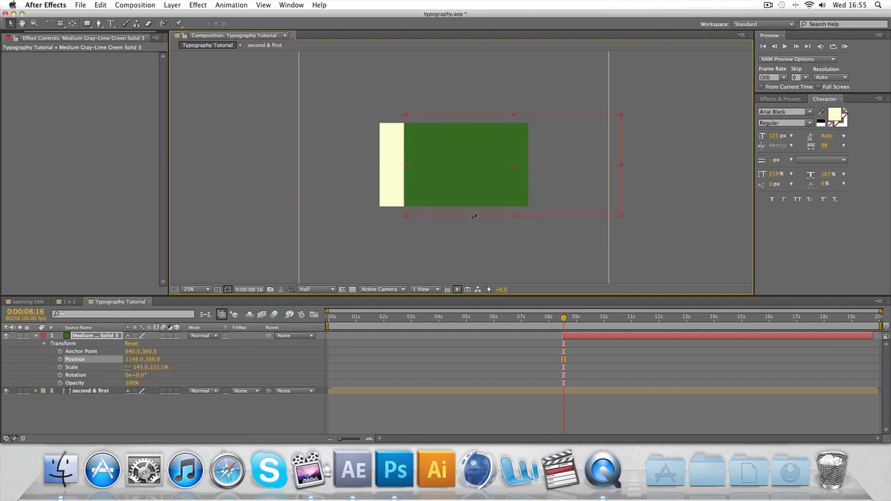
drag(564, 318, 585, 318)
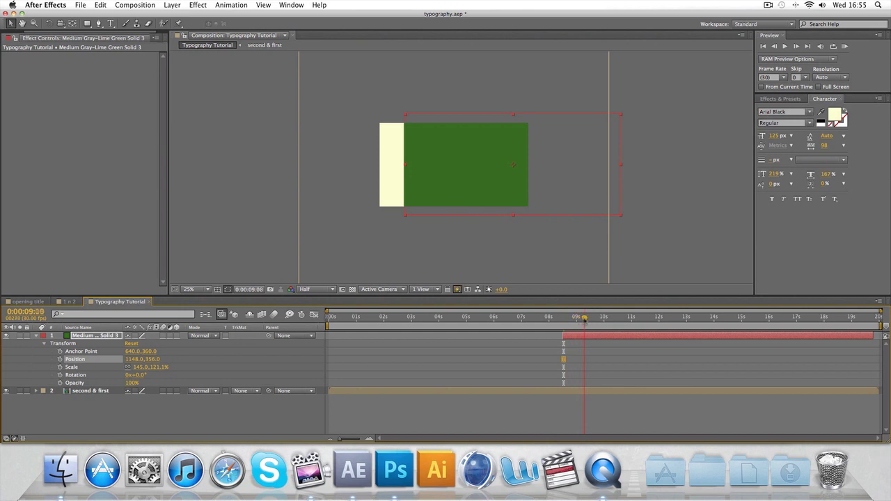
Set a Scale keyframe at 8:15 that narrows the green solid's width.
click(60, 367)
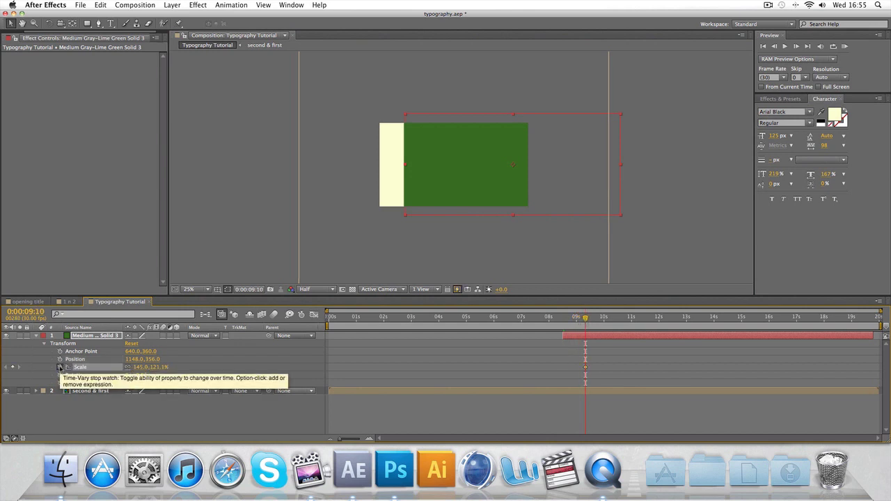
drag(585, 322, 563, 321)
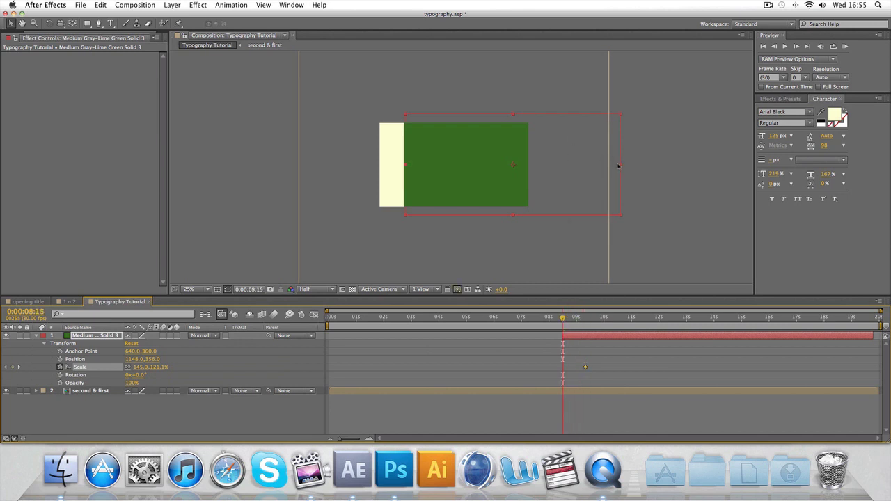
drag(618, 166, 596, 166)
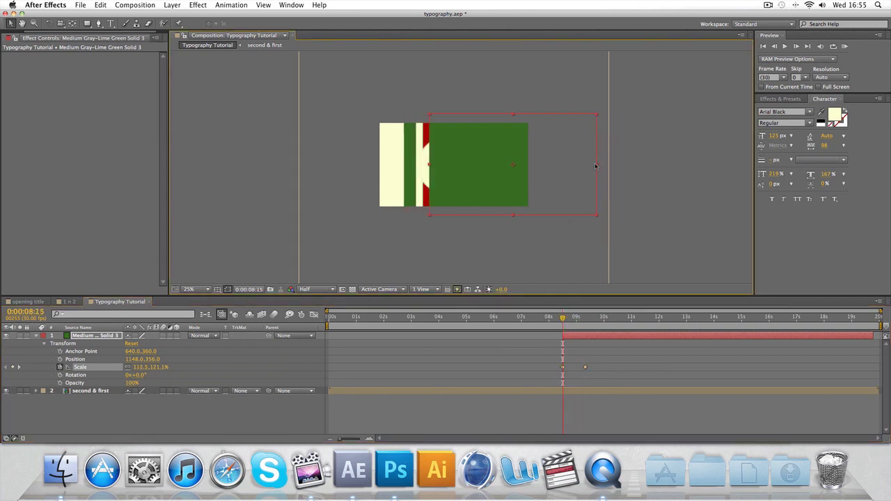
drag(596, 165, 582, 165)
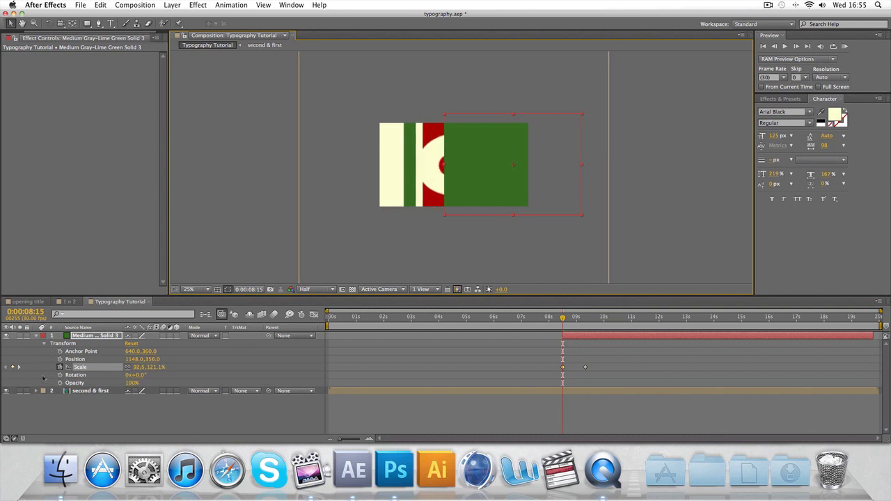
Keyframe Position and squeeze the green solid into a thin sliver at the frame's left.
click(60, 359)
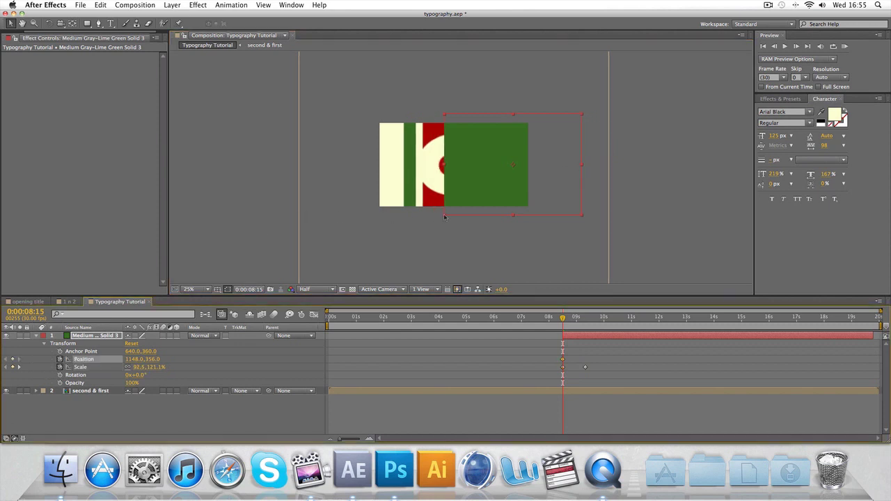
drag(501, 193, 474, 193)
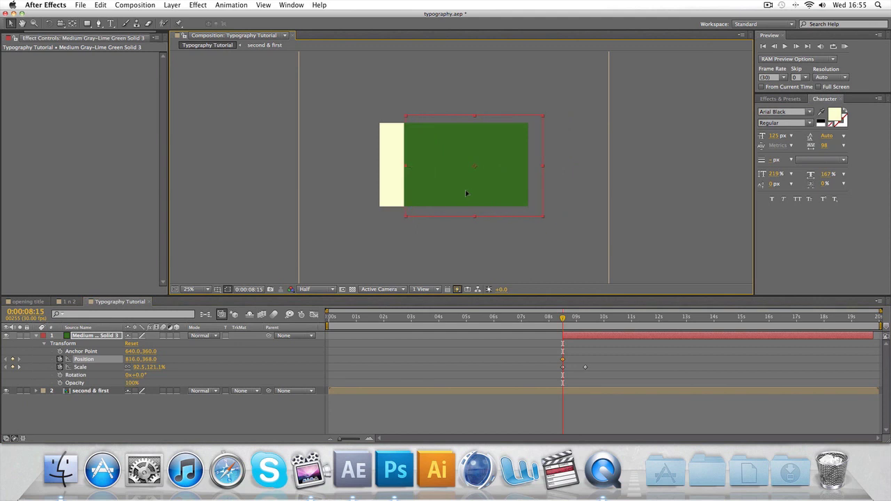
drag(545, 172, 413, 181)
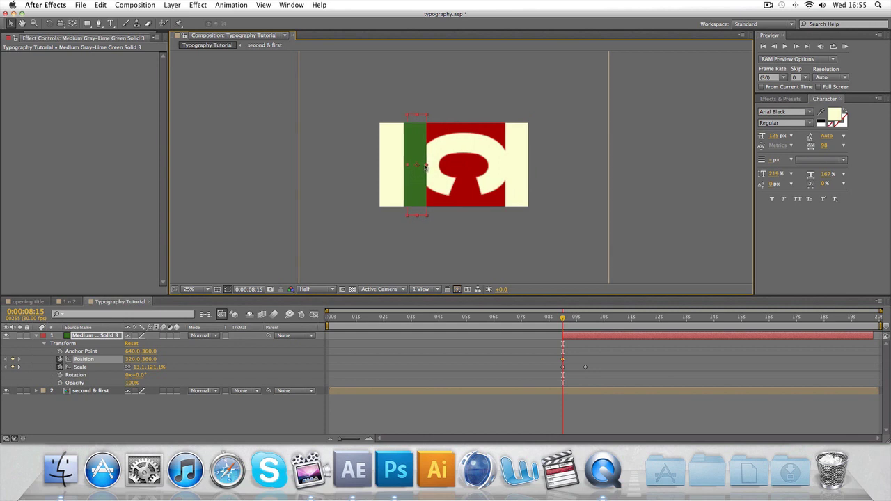
drag(427, 166, 412, 175)
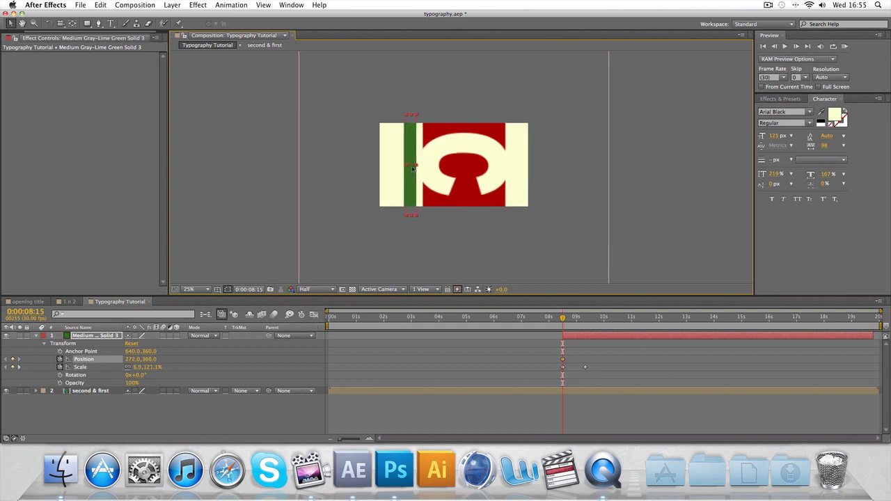
drag(418, 168, 416, 168)
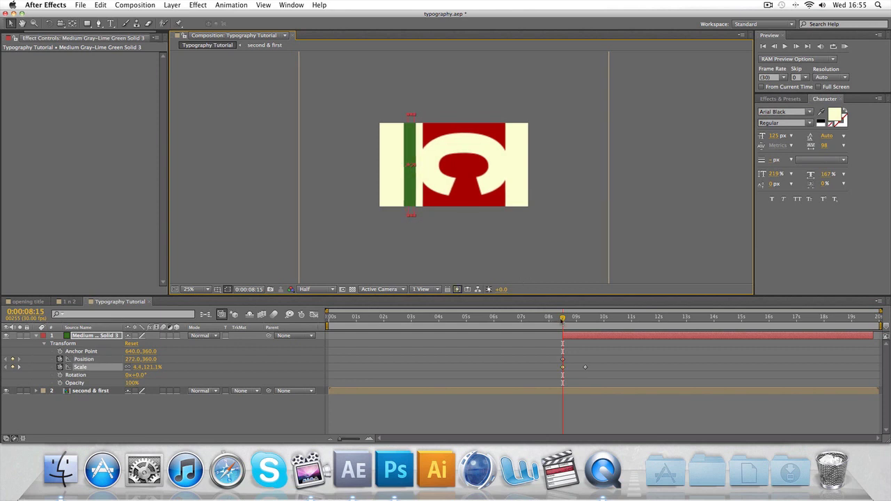
Scrub the bar's growth and widen the green solid to about 161% at 9:10.
mouse_move(563, 318)
mouse_down()
mouse_move(587, 320)
mouse_move(577, 320)
mouse_up()
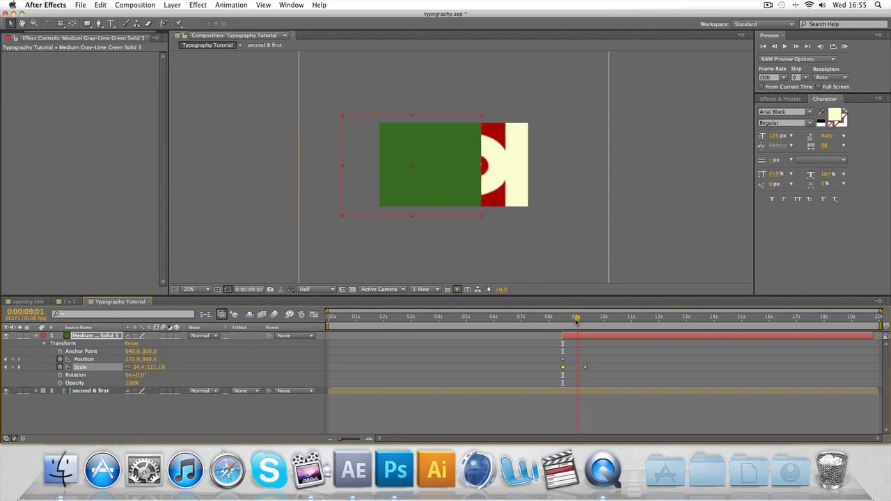
mouse_move(577, 320)
mouse_down()
mouse_move(563, 322)
mouse_move(603, 322)
mouse_move(585, 321)
mouse_up()
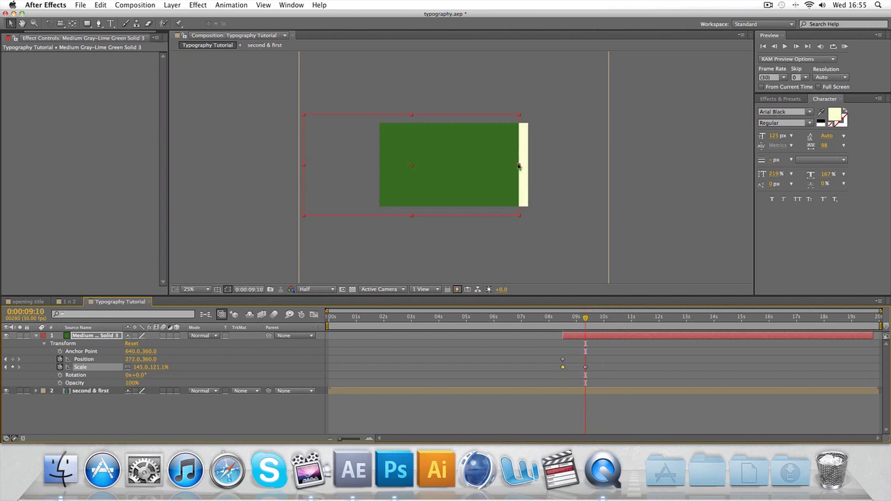
drag(519, 166, 530, 166)
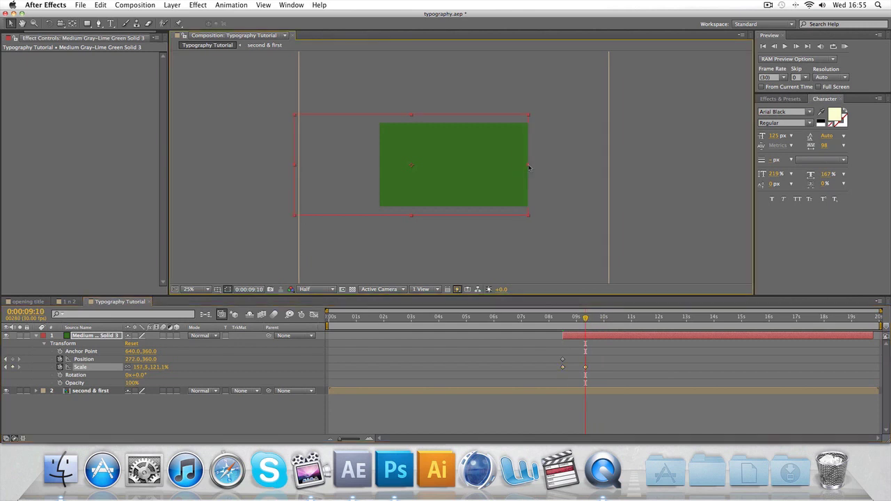
right_click(145, 431)
mouse_move(167, 358)
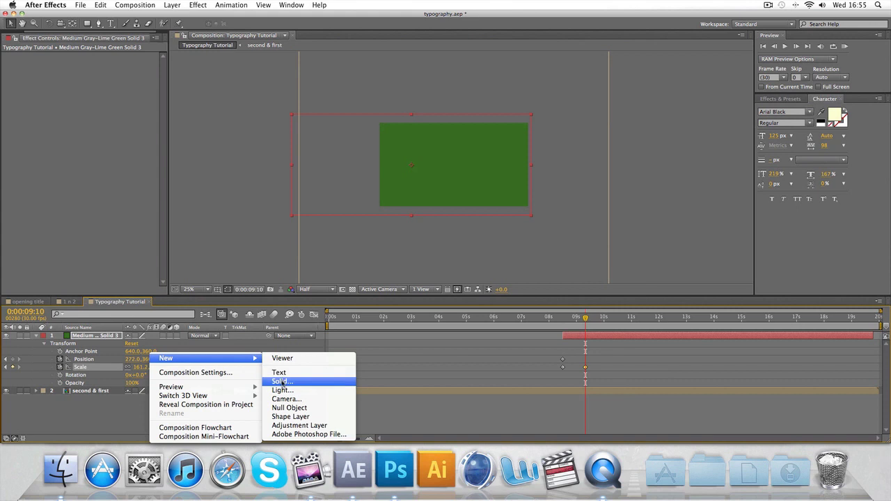
Create a solid in the cream title colour, sampled with the eyedropper, starting near 8 seconds.
click(282, 381)
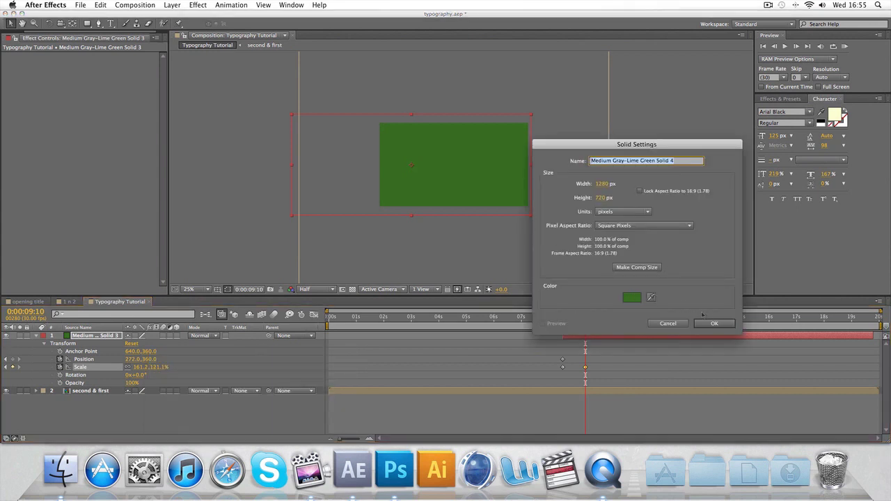
click(671, 324)
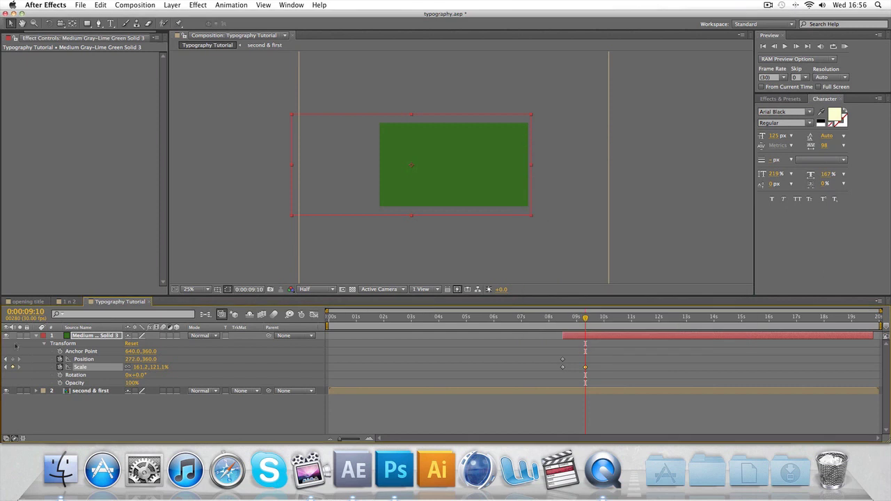
right_click(148, 415)
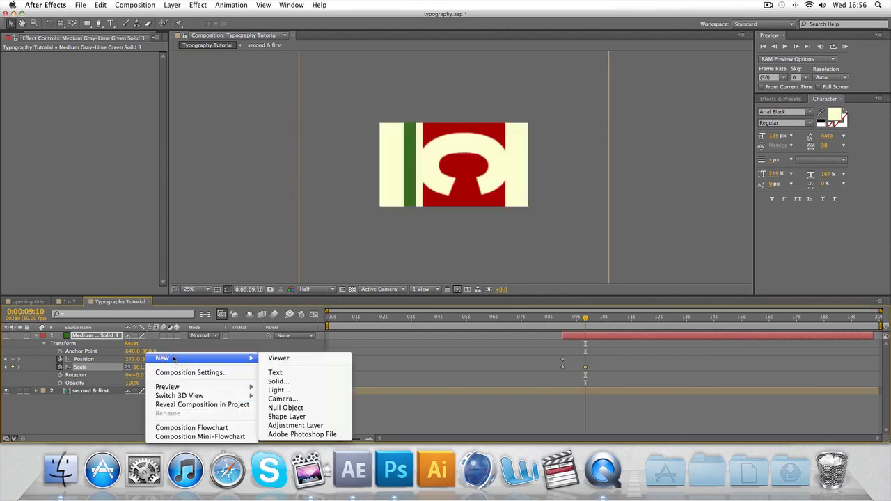
click(278, 382)
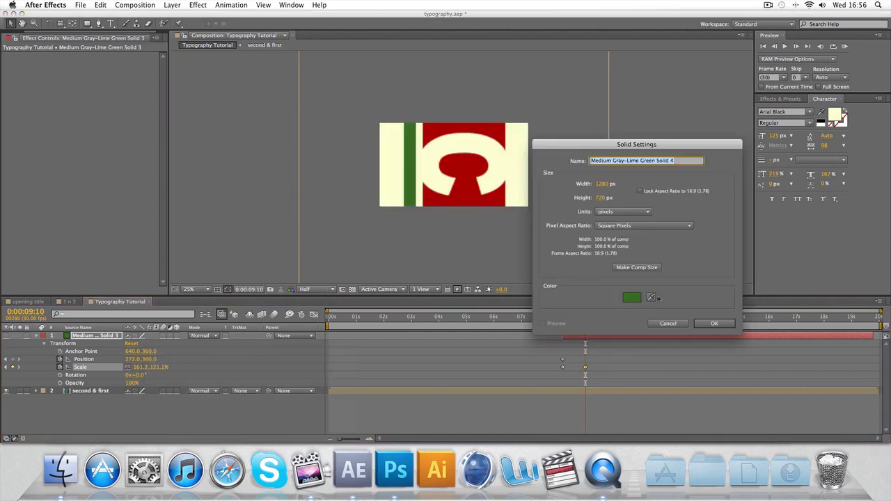
click(651, 297)
click(389, 174)
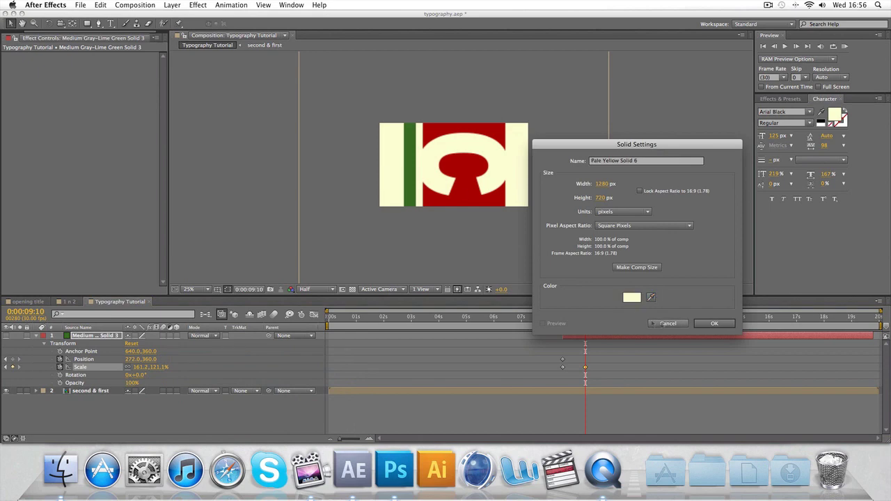
click(715, 323)
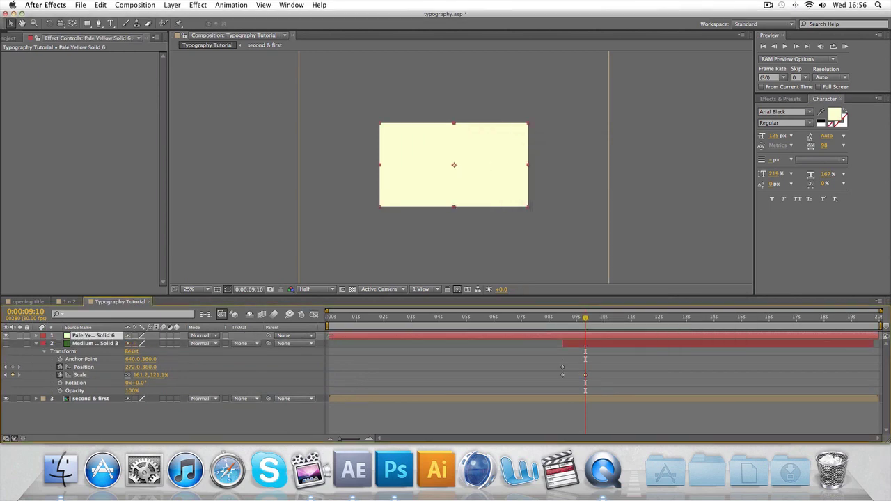
mouse_move(328, 336)
mouse_down()
mouse_move(563, 336)
mouse_move(565, 321)
mouse_up()
click(562, 320)
drag(529, 167, 385, 181)
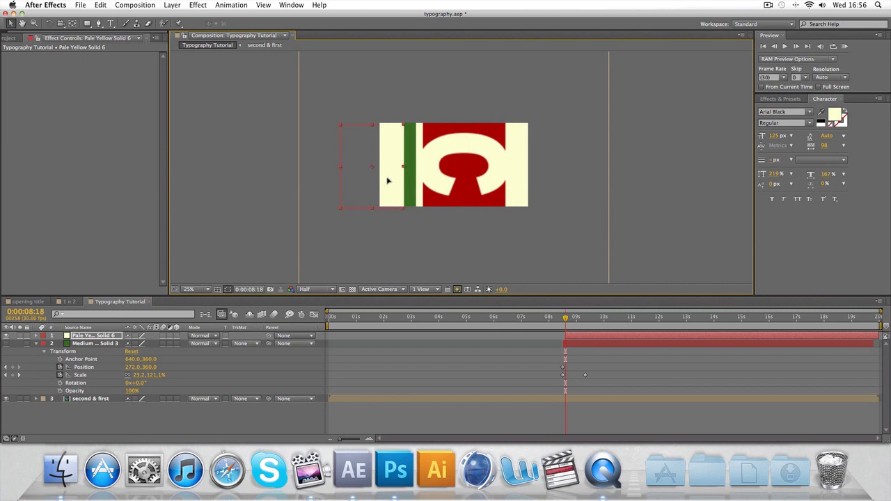
drag(564, 318, 587, 319)
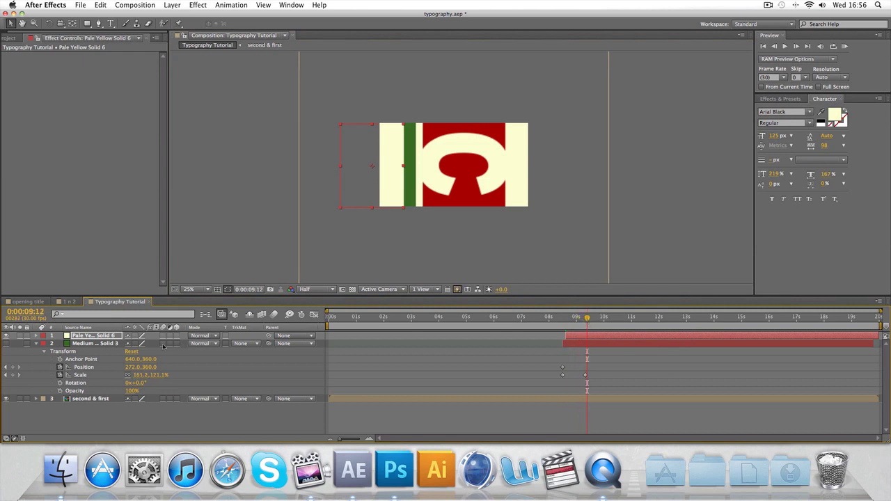
click(19, 343)
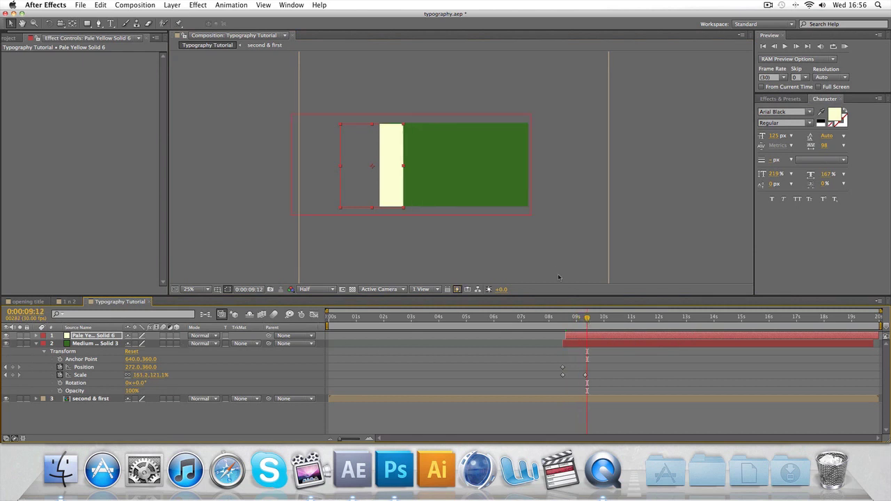
key(ctrl+Down)
key(ctrl+Down)
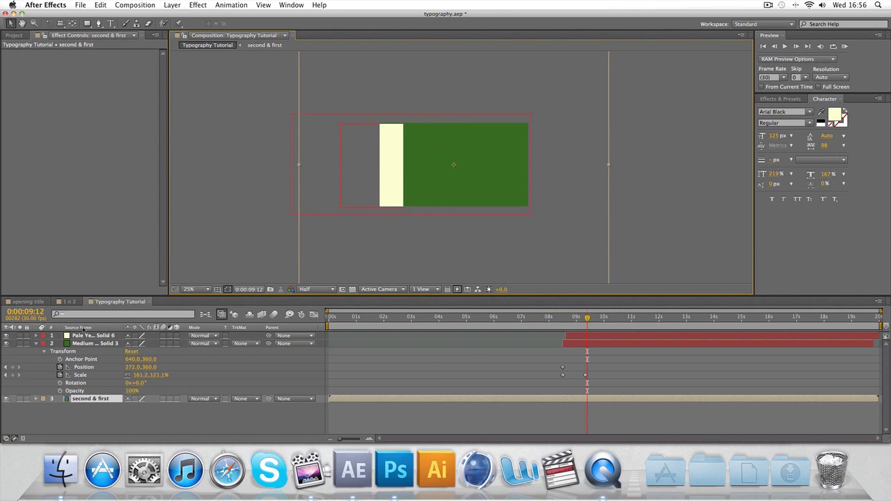
click(84, 336)
drag(370, 208, 373, 217)
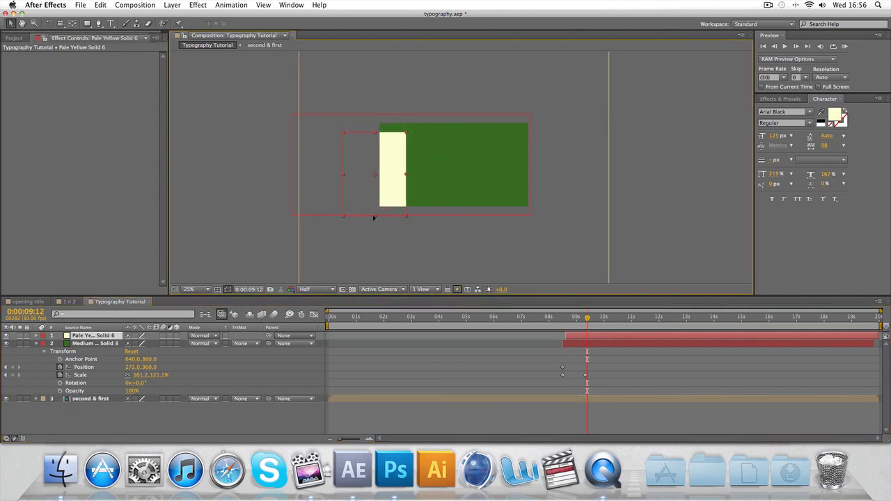
key(ctrl+z)
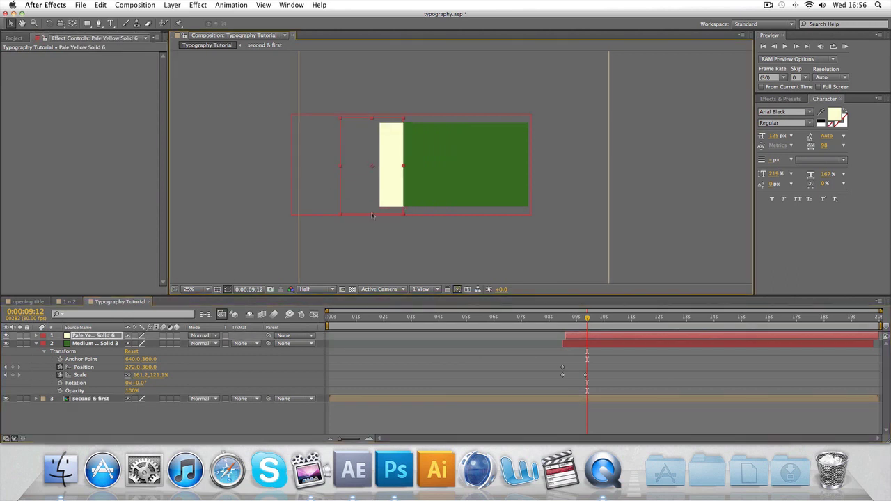
mouse_move(587, 319)
mouse_down()
mouse_move(564, 322)
mouse_move(590, 324)
mouse_move(576, 323)
mouse_up()
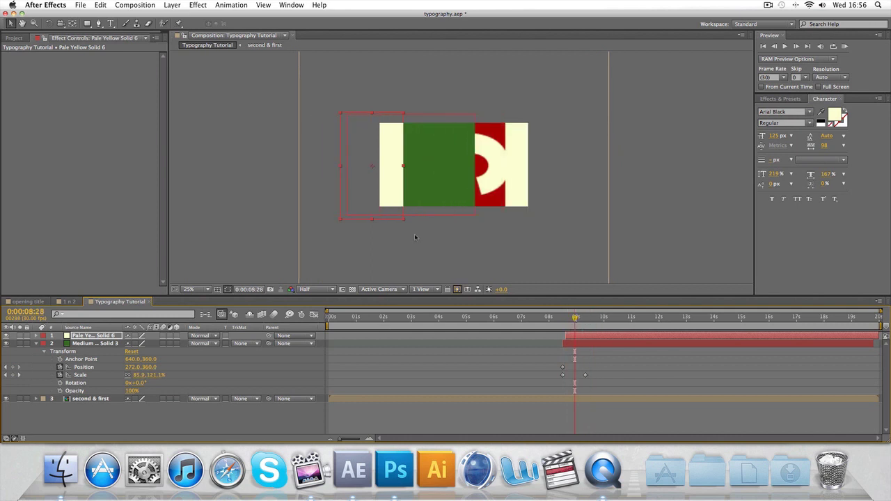
click(6, 335)
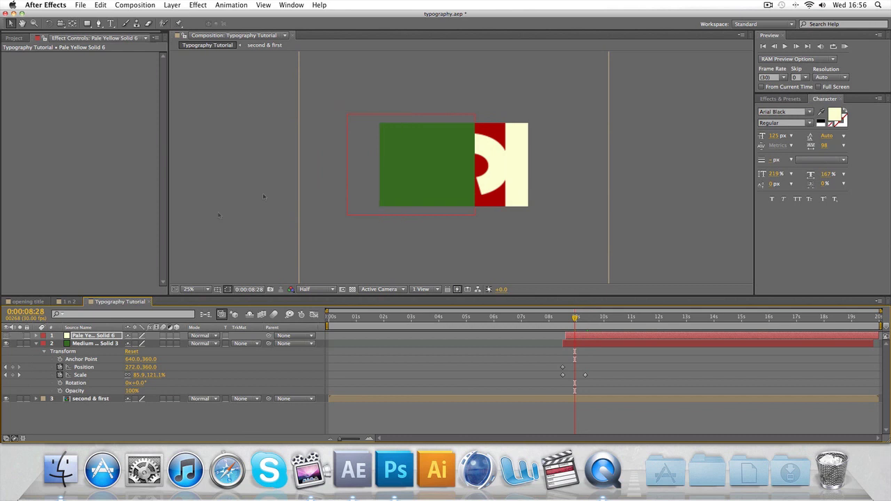
click(6, 336)
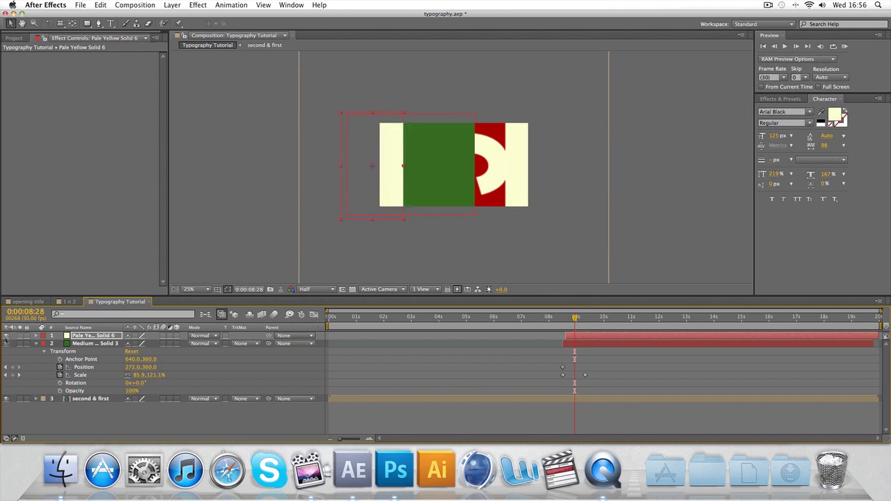
click(6, 352)
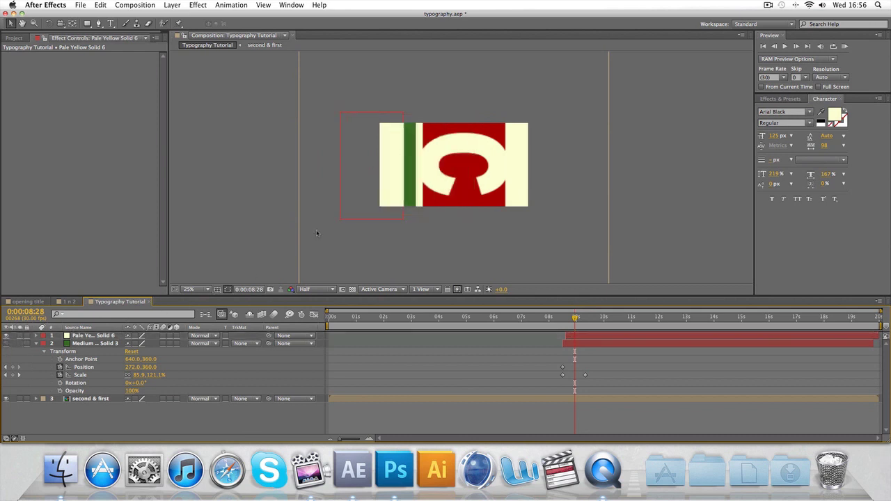
key(slash)
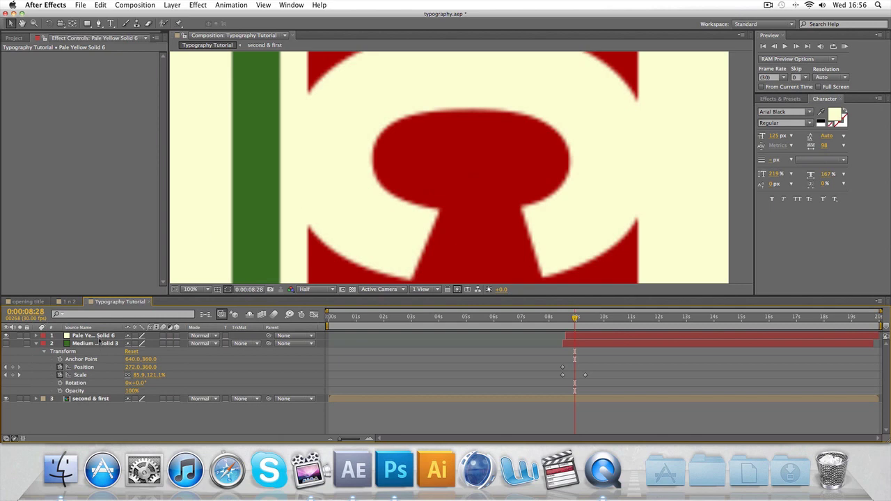
click(101, 337)
key(Return)
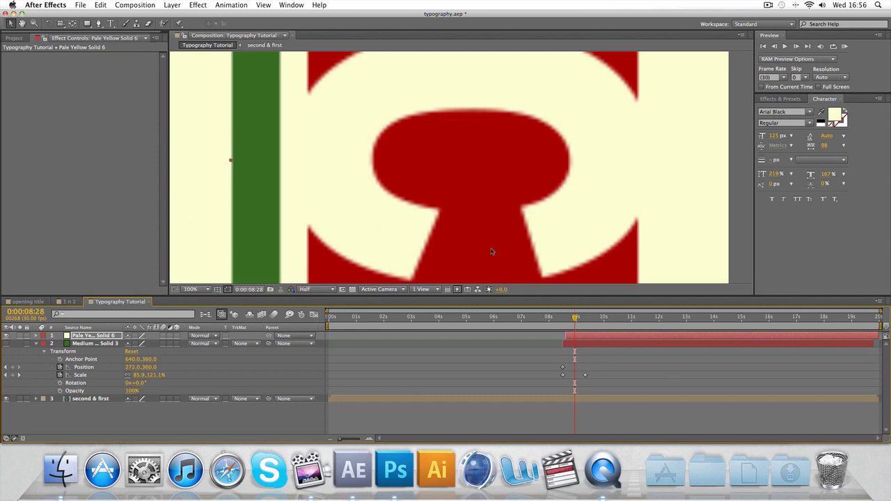
drag(575, 320, 577, 324)
key(space)
click(313, 245)
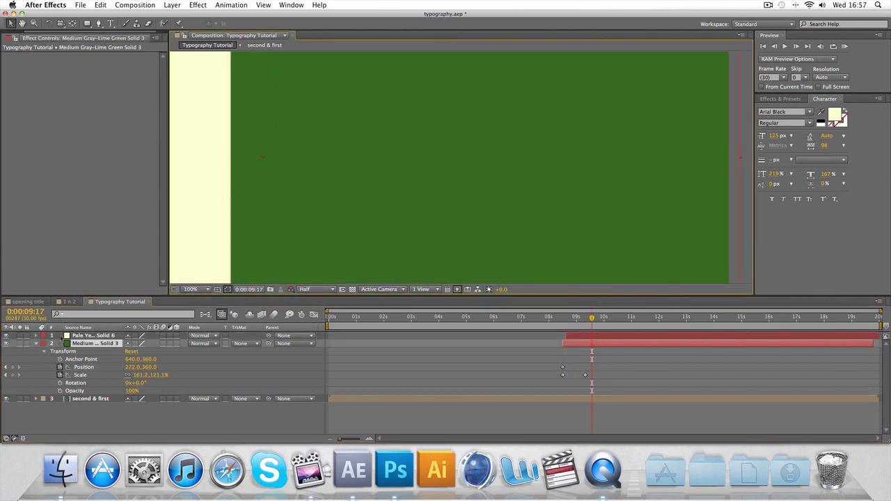
click(37, 344)
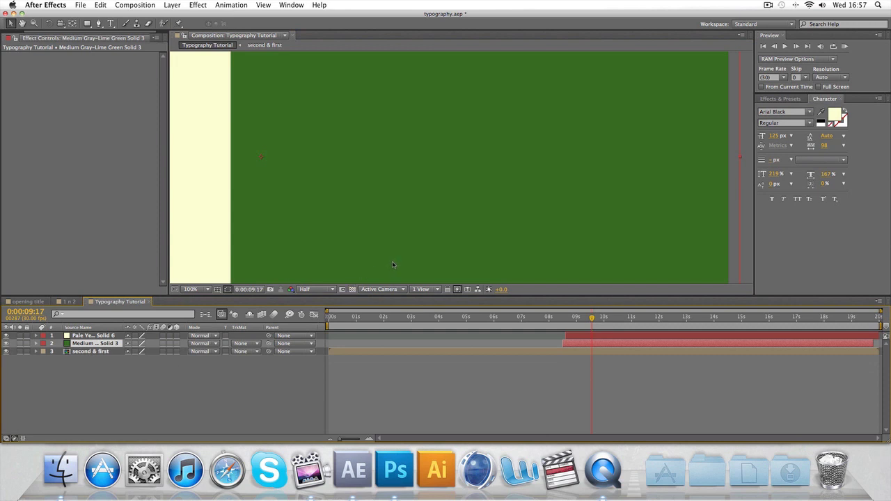
key(comma)
key(comma)
click(565, 253)
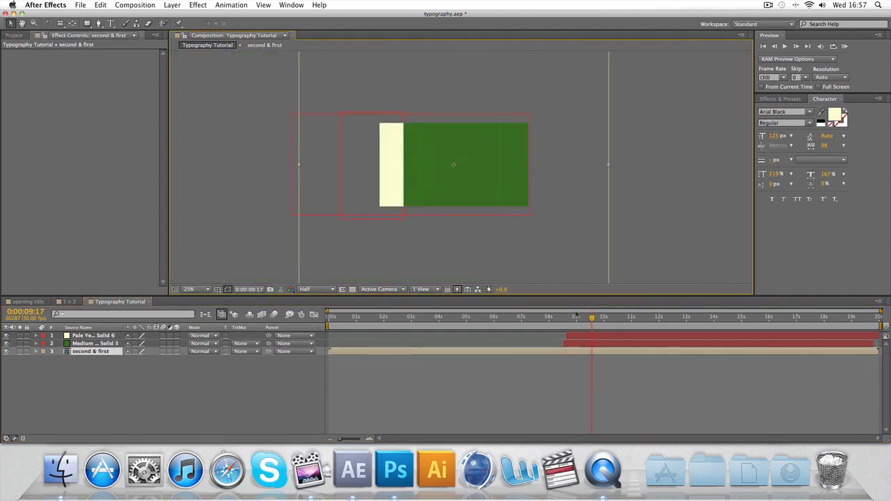
mouse_move(592, 318)
mouse_down()
mouse_move(557, 320)
mouse_move(597, 319)
mouse_up()
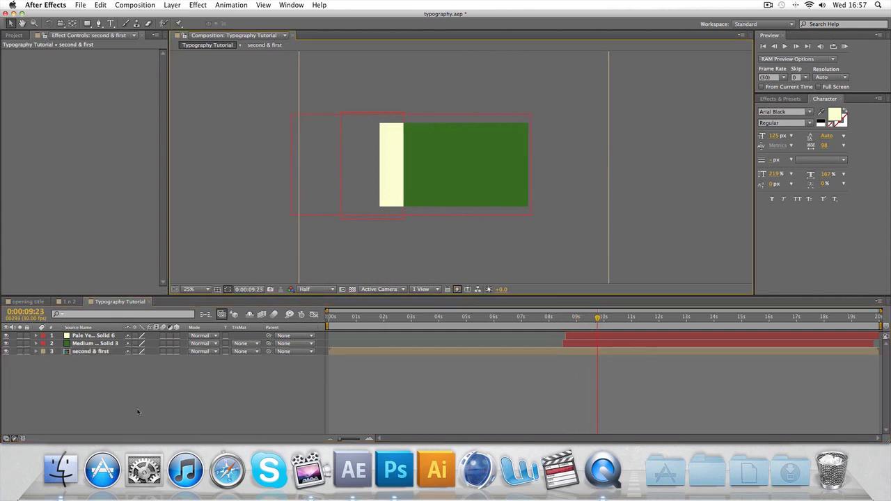
right_click(139, 353)
mouse_move(154, 358)
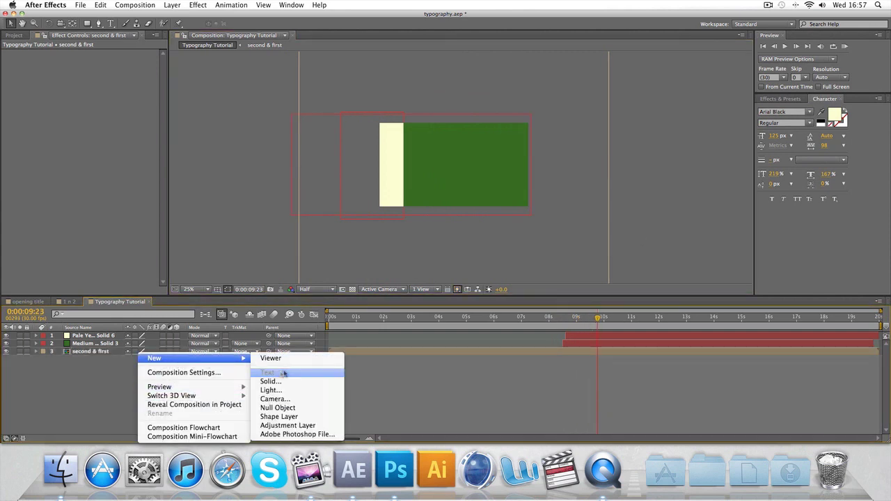
Add a 'THIRD' text layer against the cream bar, with its in-point trimmed to about 8.7s.
click(282, 373)
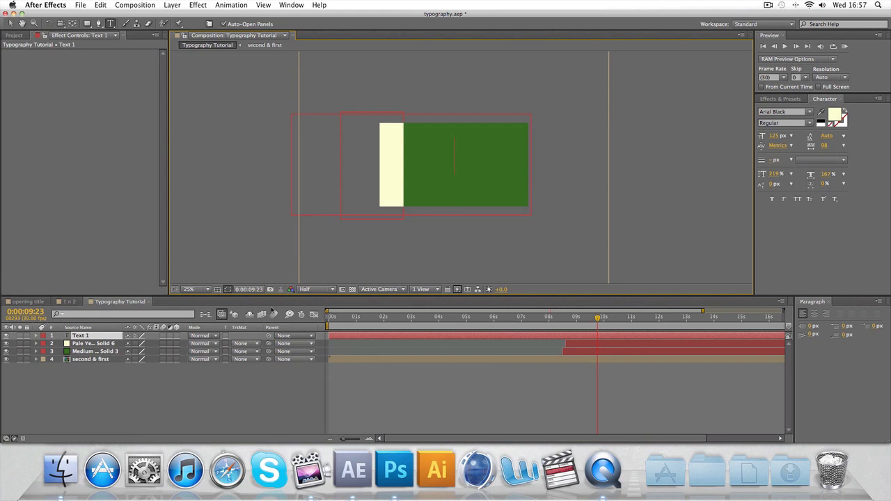
text(THIR)
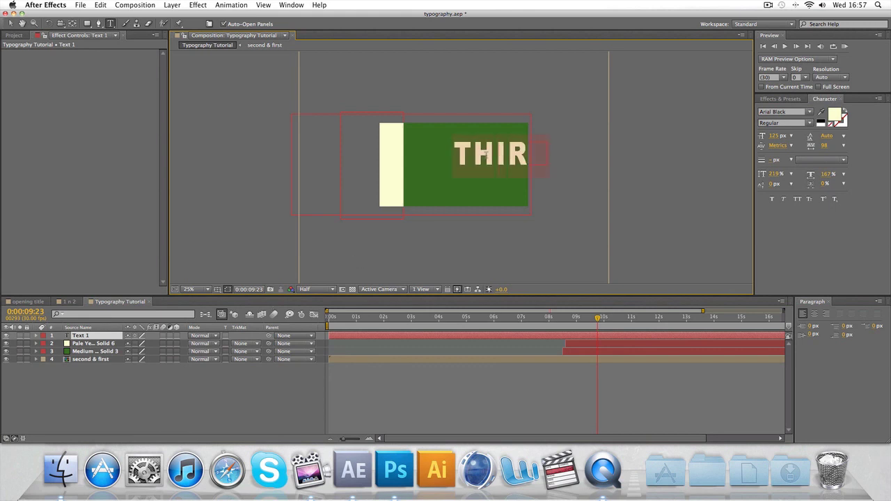
scroll(362, 110, up, 8)
scroll(369, 110, down, 12)
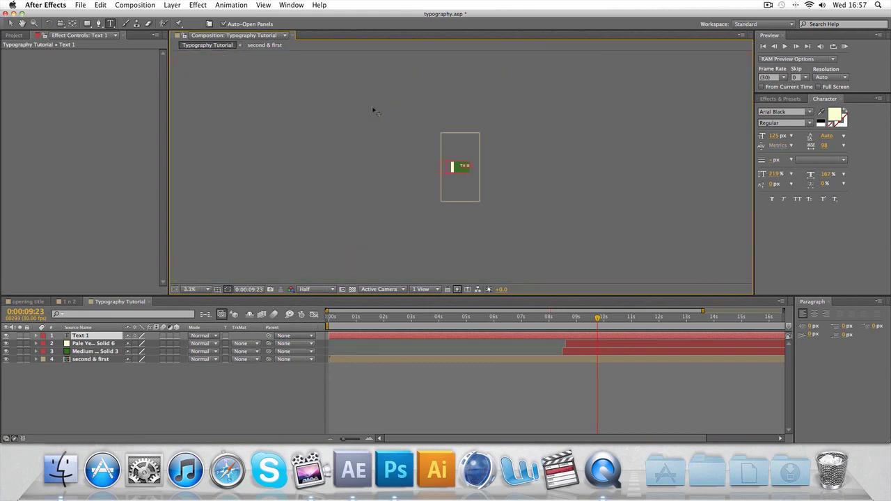
scroll(372, 109, down, 2)
scroll(372, 109, up, 7)
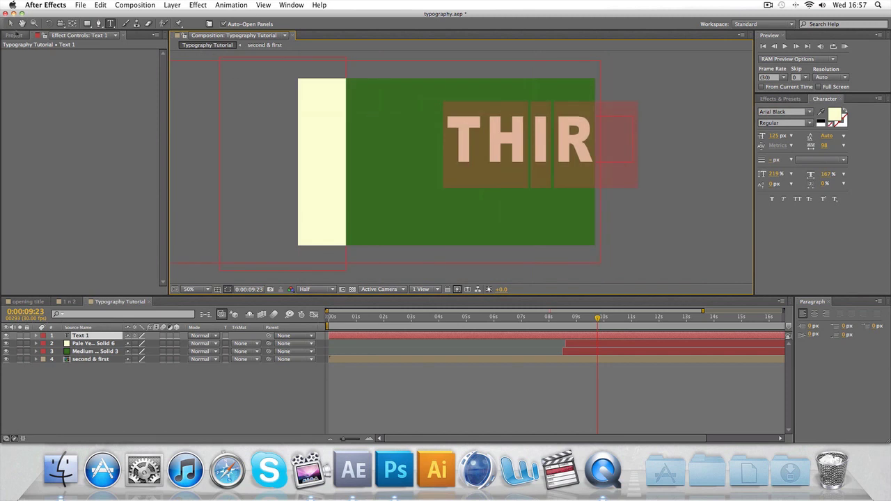
click(10, 23)
drag(485, 149, 384, 141)
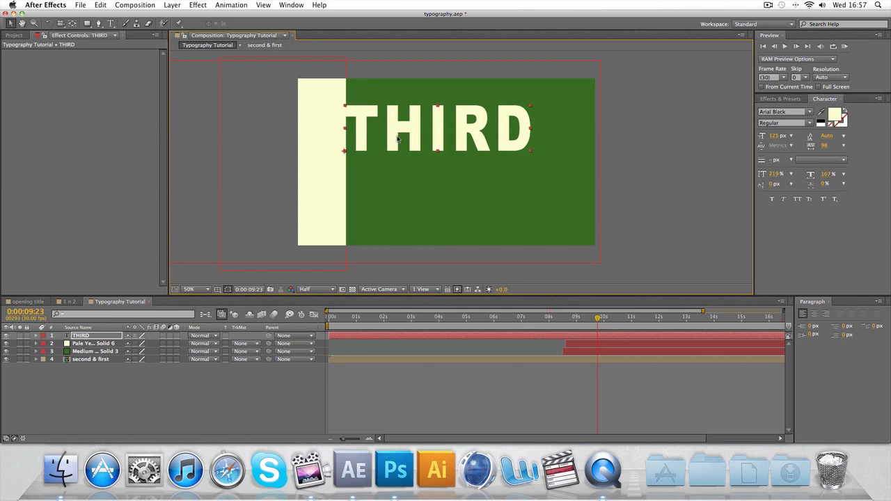
mouse_move(330, 336)
mouse_down()
mouse_move(568, 336)
mouse_move(577, 319)
mouse_move(600, 319)
mouse_move(582, 319)
mouse_move(575, 334)
mouse_up()
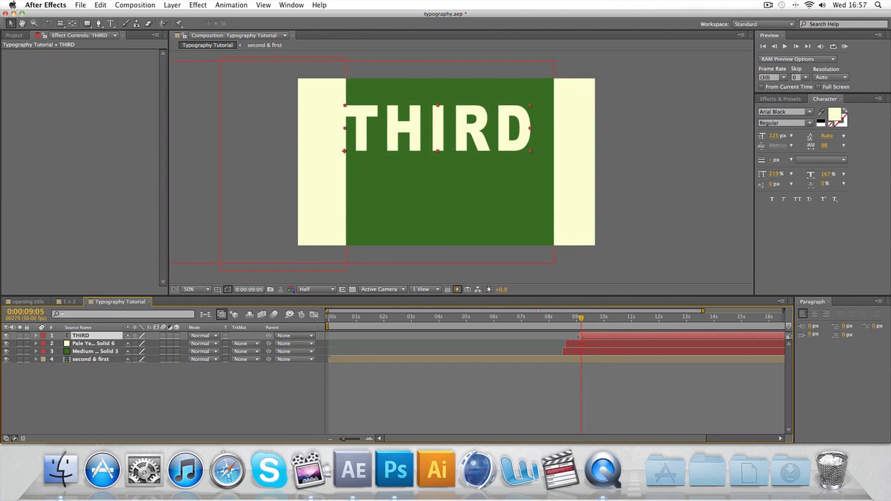
drag(584, 319, 601, 320)
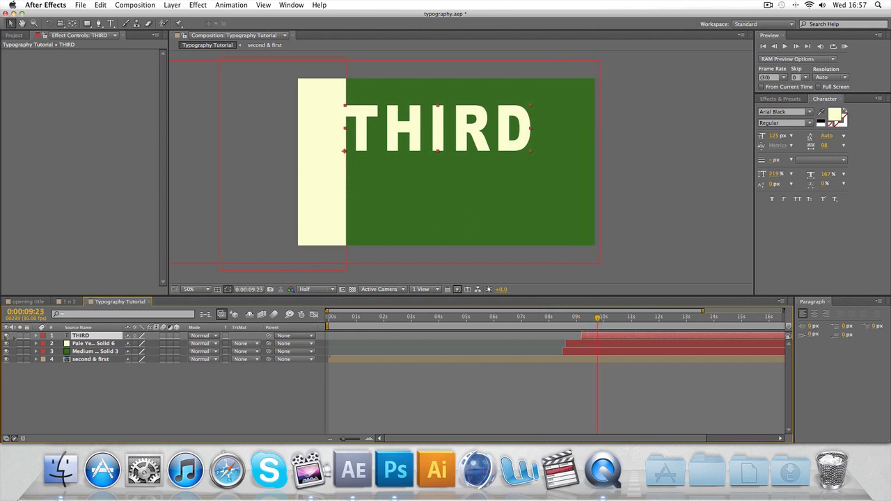
Keyframe THIRD's Position so it slides in from off-frame left, starting around 9:04.
click(37, 336)
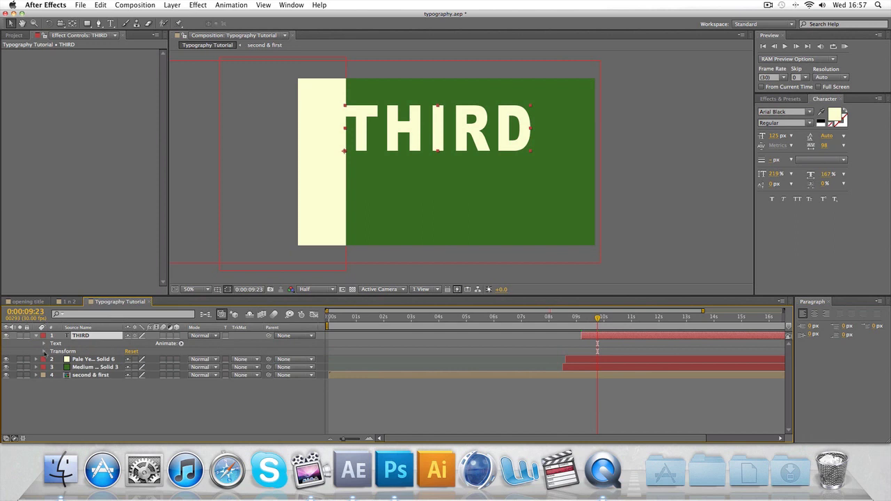
click(44, 351)
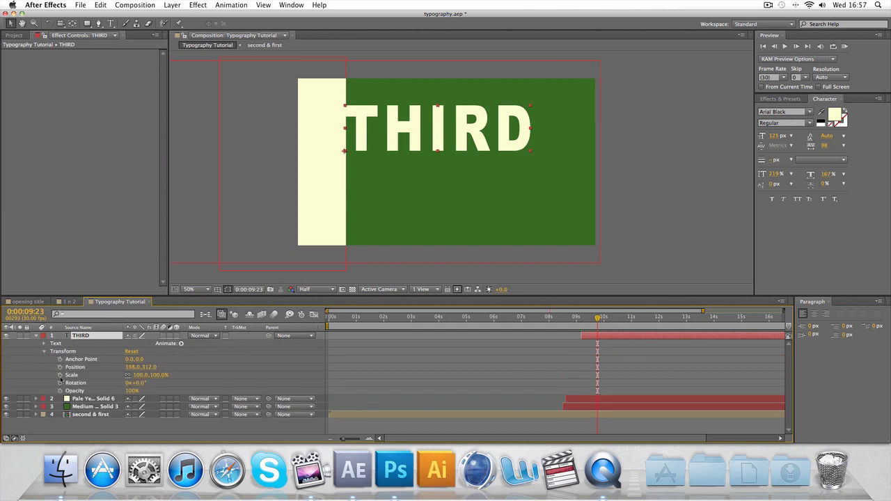
click(59, 367)
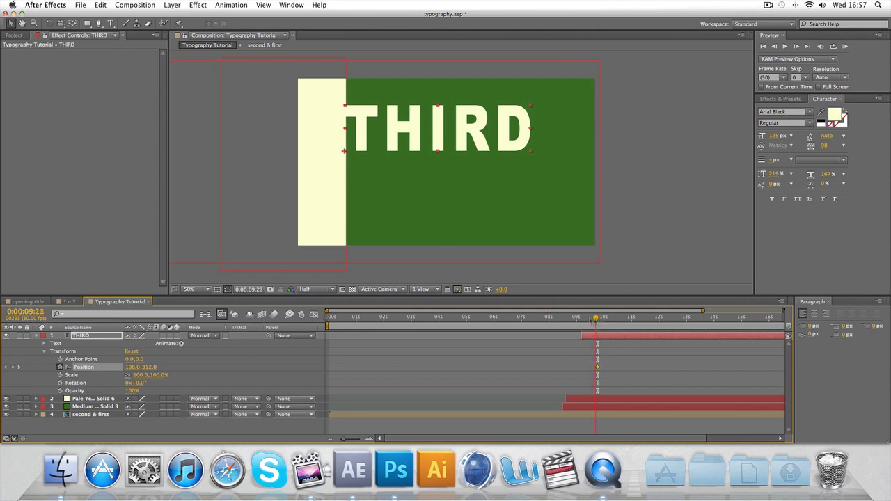
drag(597, 318, 583, 319)
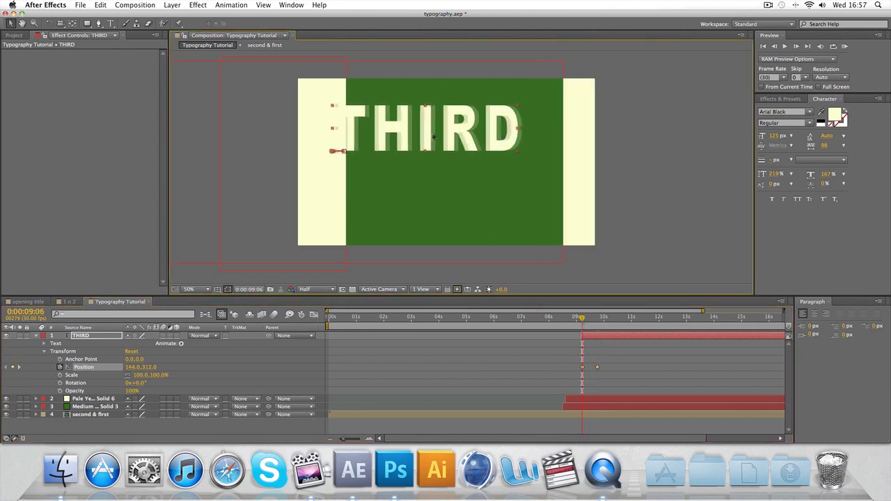
drag(433, 138, 257, 136)
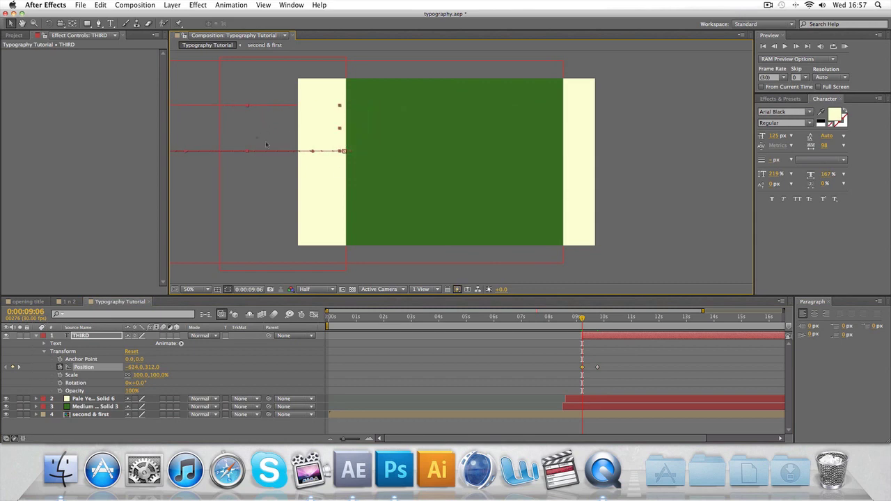
drag(578, 321, 610, 320)
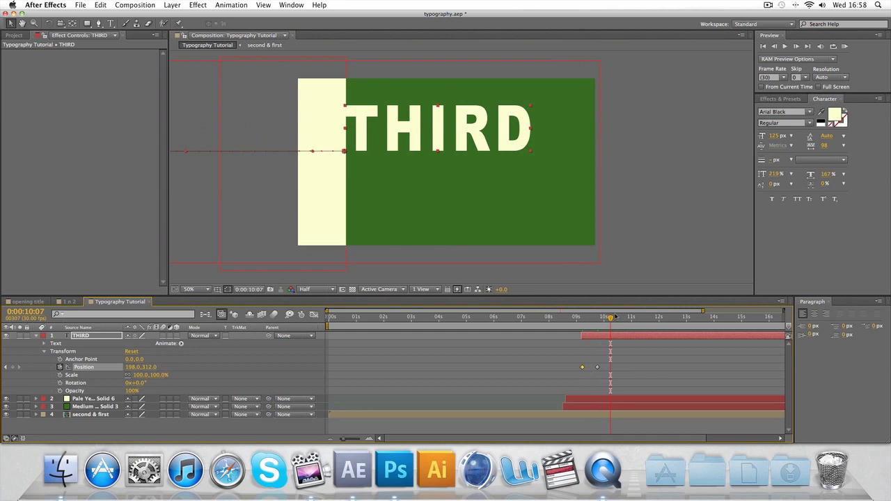
right_click(145, 425)
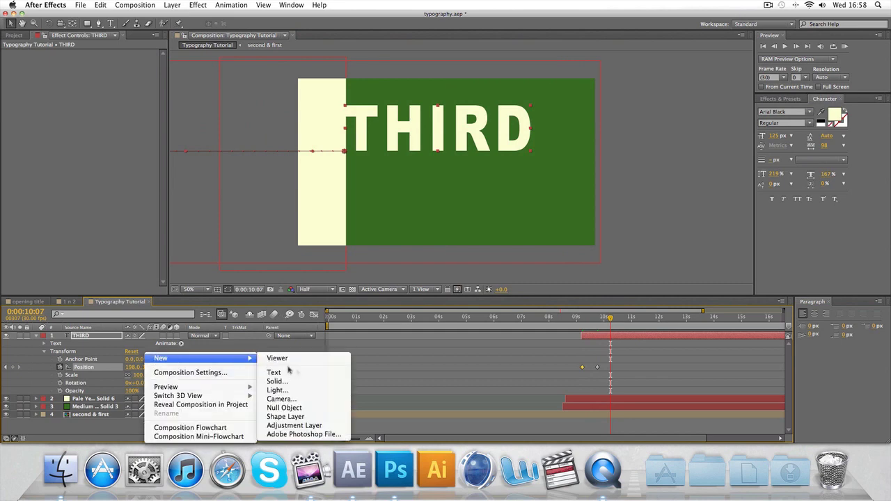
Add a 'TITLE' text layer directly below THIRD, with its in-point aligned to THIRD's.
click(287, 370)
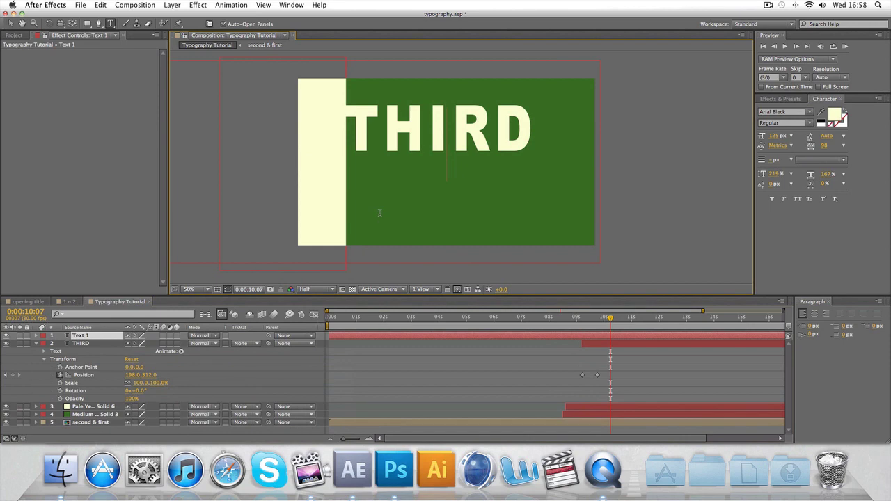
text(THIR)
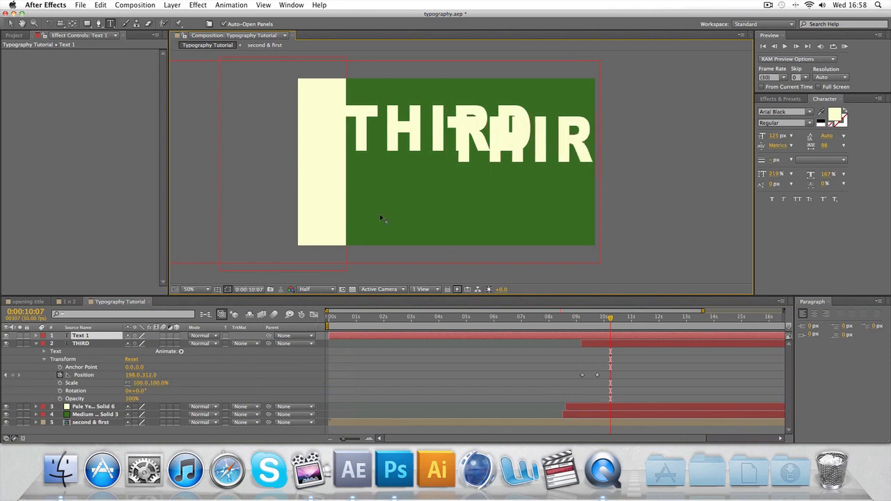
key(BackSpace)
key(BackSpace)
key(BackSpace)
text(TITLE)
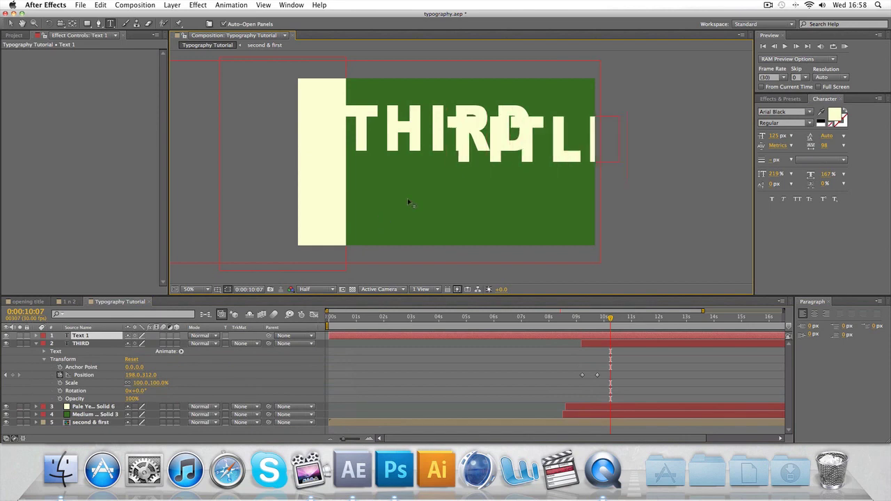
click(11, 24)
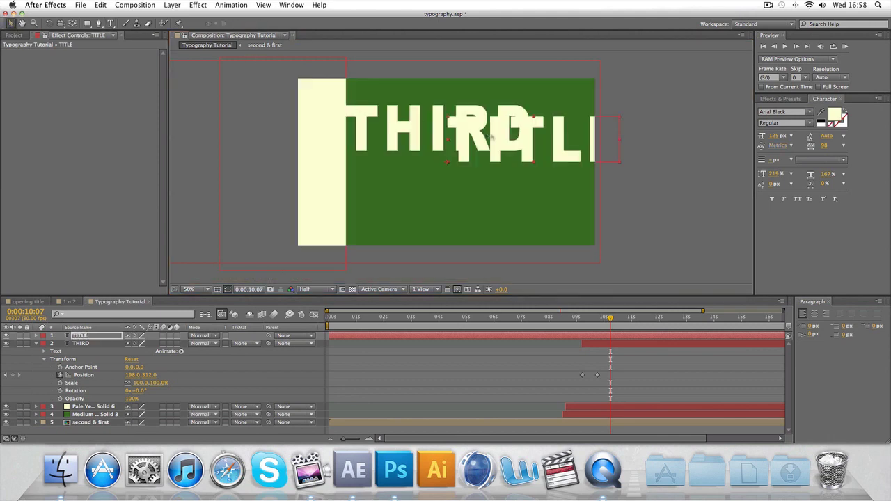
mouse_move(490, 135)
mouse_down()
mouse_move(387, 183)
mouse_move(394, 190)
mouse_up()
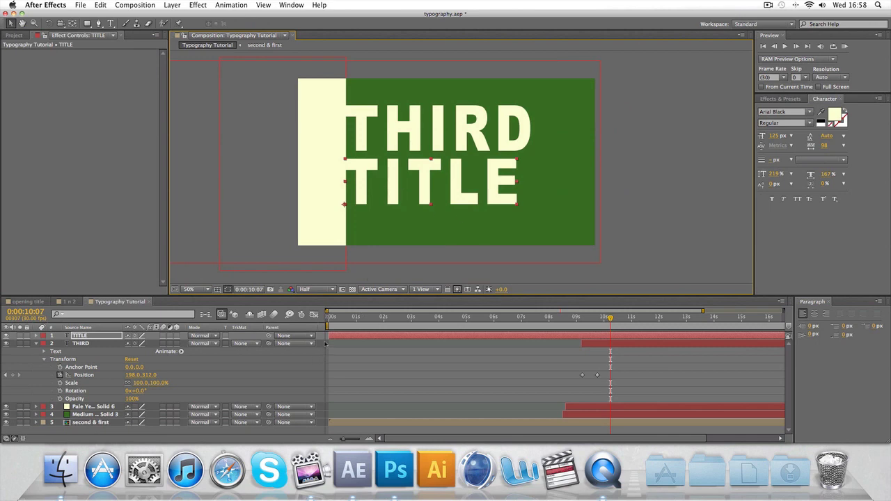
mouse_move(330, 335)
mouse_down()
mouse_move(569, 336)
mouse_move(578, 324)
mouse_move(605, 325)
mouse_up()
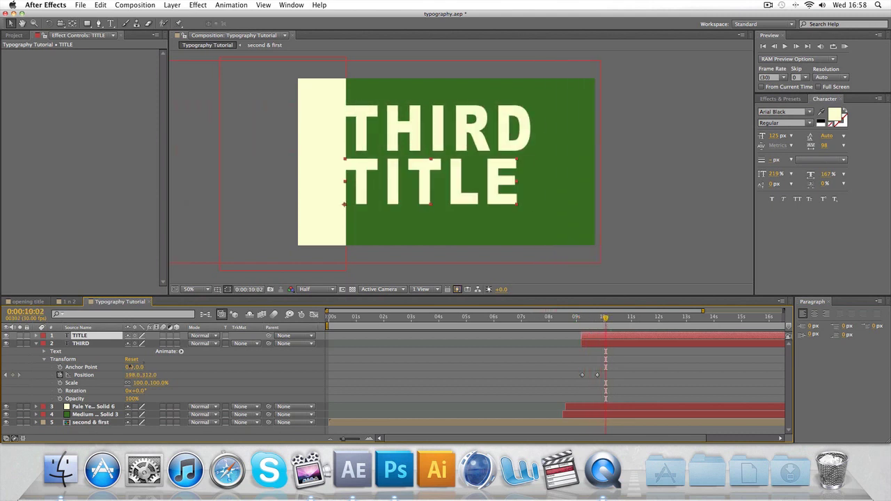
click(36, 343)
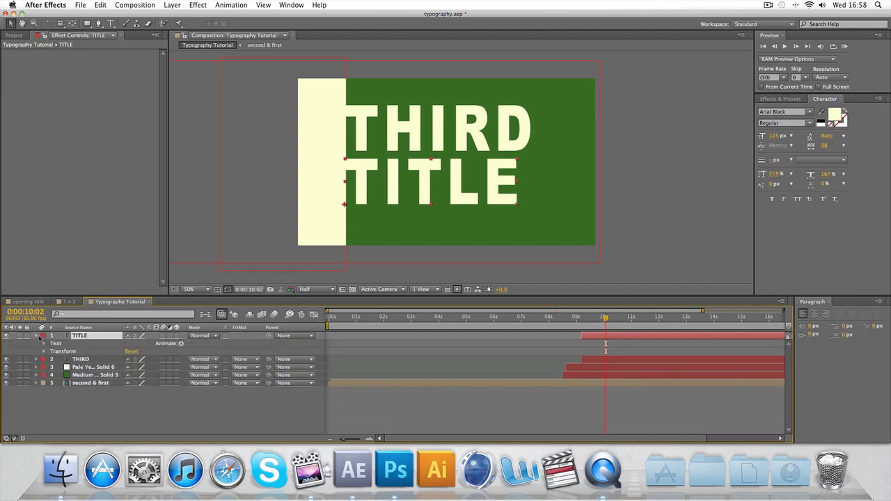
Keyframe TITLE's Position so it slides in from off the left edge.
click(45, 352)
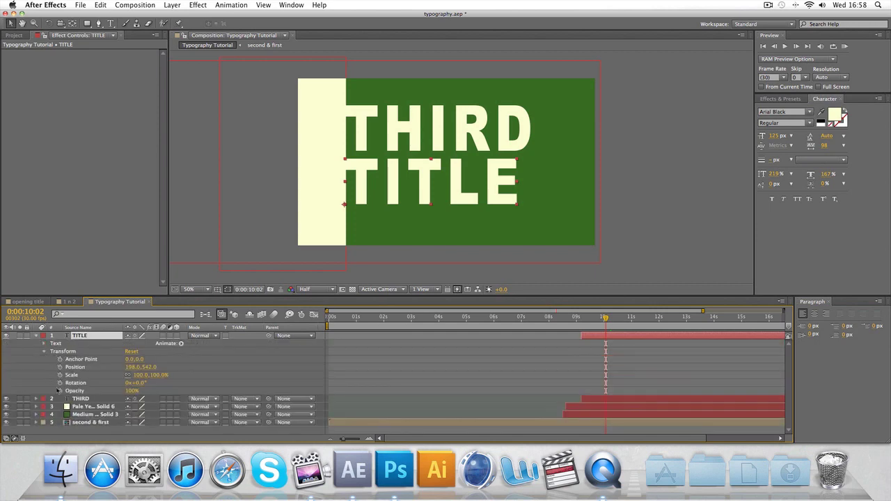
click(60, 367)
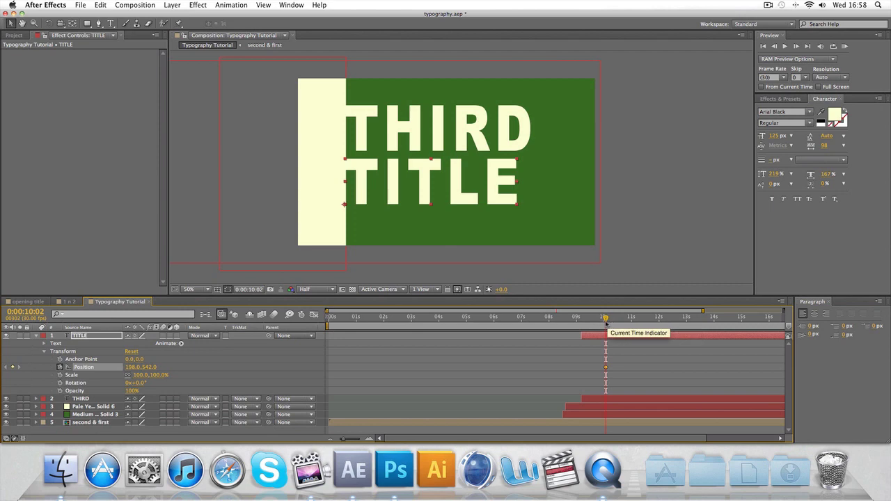
mouse_move(605, 318)
mouse_down()
mouse_move(581, 321)
mouse_move(589, 323)
mouse_up()
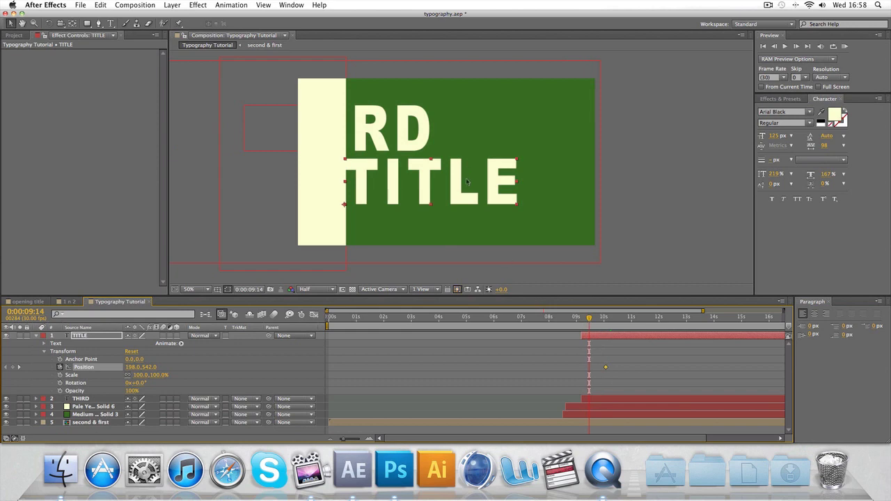
drag(467, 183, 284, 184)
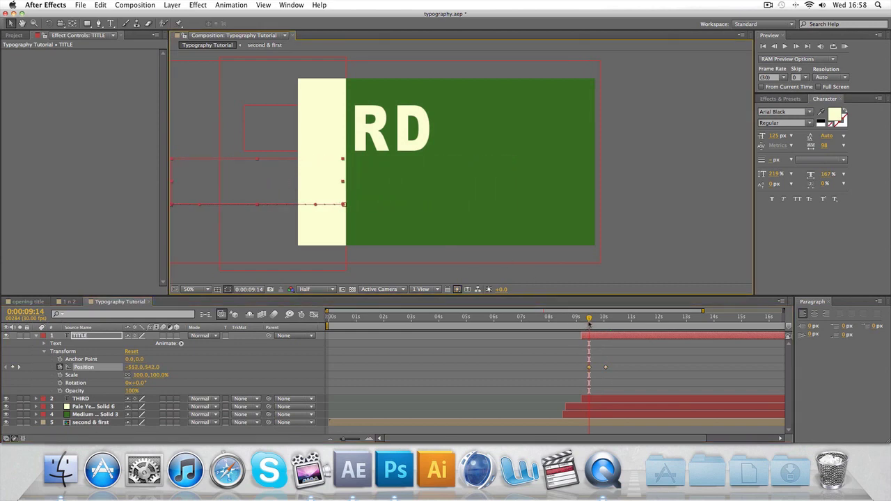
drag(589, 322, 610, 318)
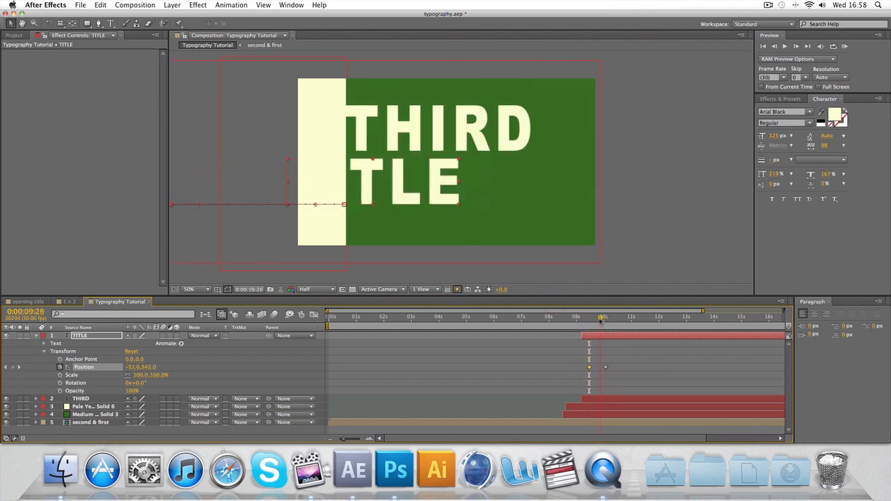
Jump back to the OPENING title section and bring up the typo.mov reference.
click(618, 422)
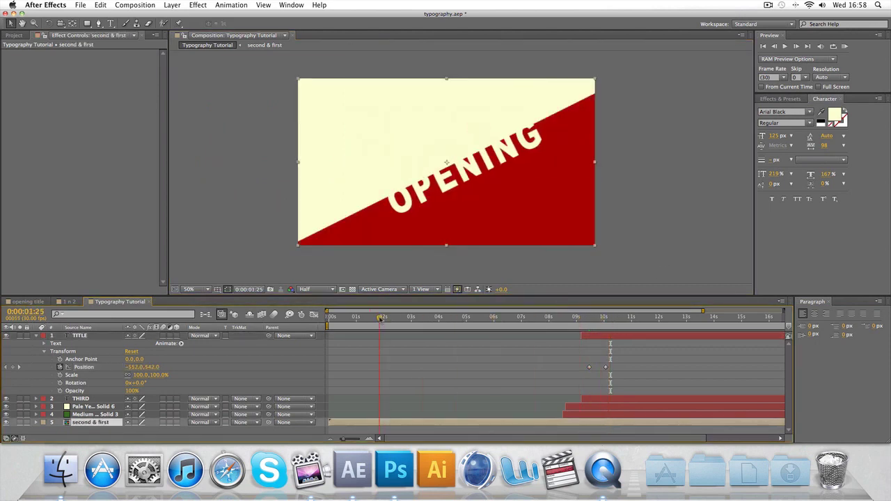
mouse_move(610, 318)
mouse_down()
mouse_move(372, 318)
mouse_move(641, 319)
mouse_up()
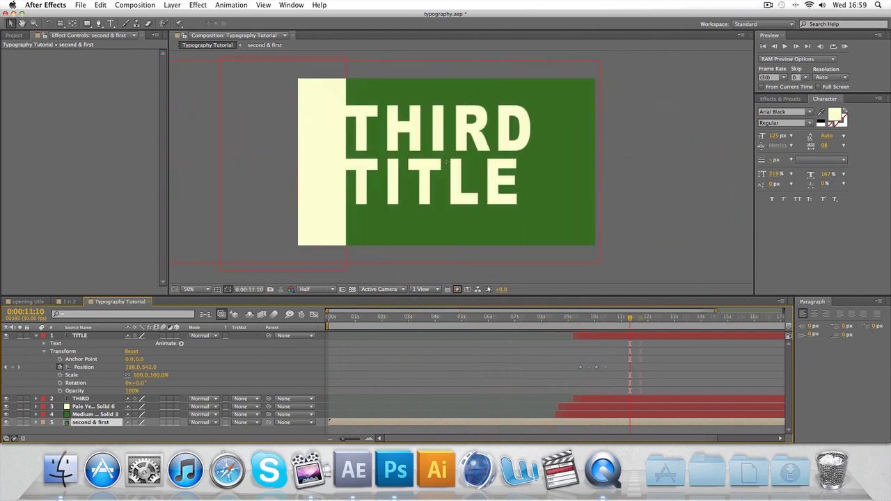
click(600, 477)
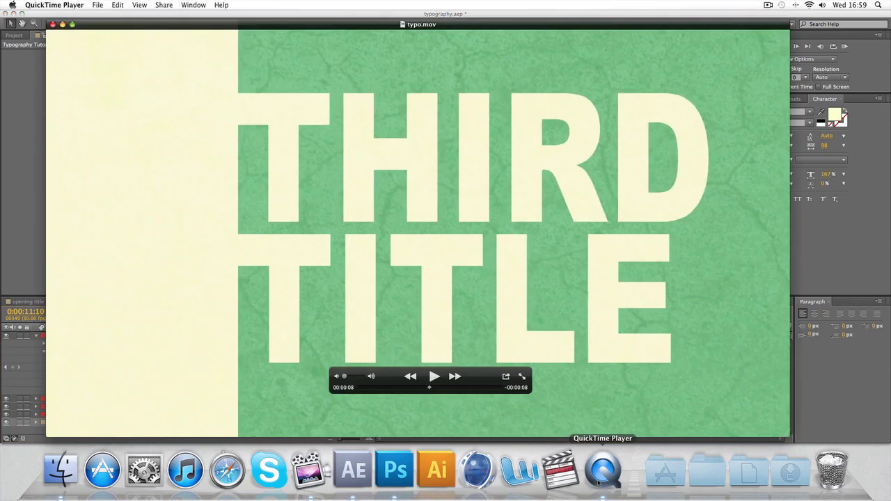
click(435, 377)
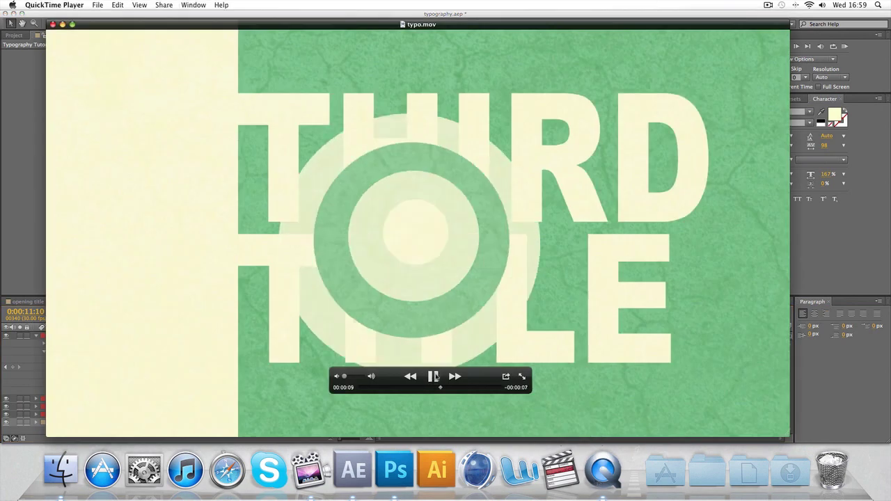
click(435, 377)
click(435, 376)
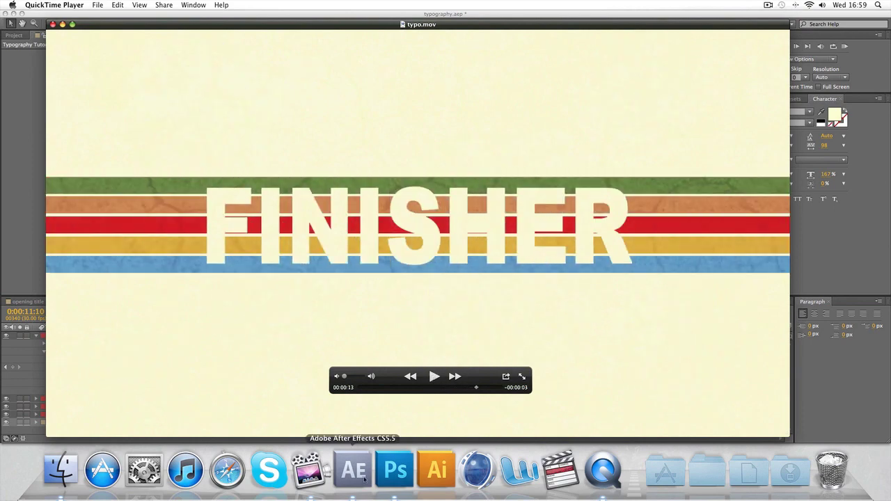
click(359, 473)
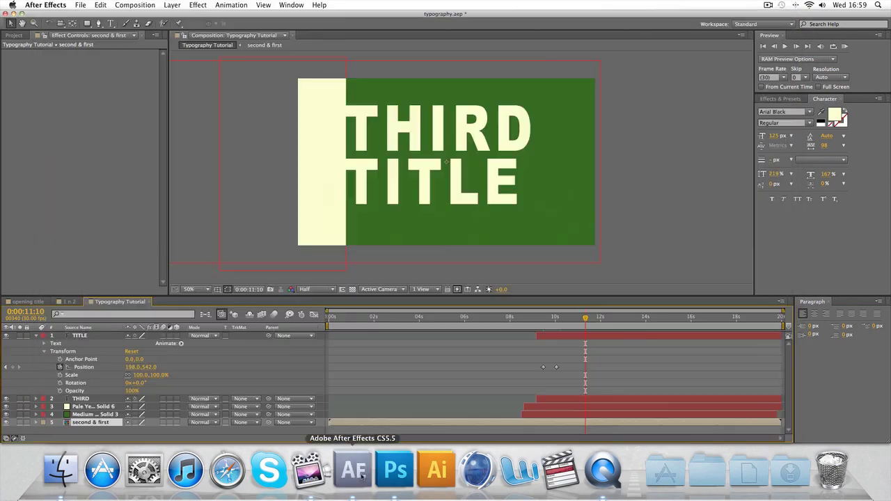
click(35, 337)
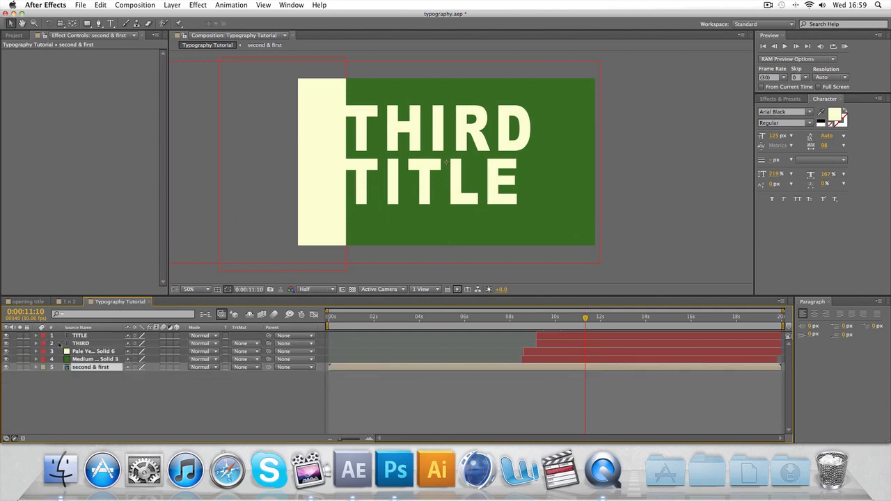
Start a new solid, then replay typo.mov from THIRD TITLE to its circle-wipe transition.
right_click(132, 385)
mouse_move(188, 358)
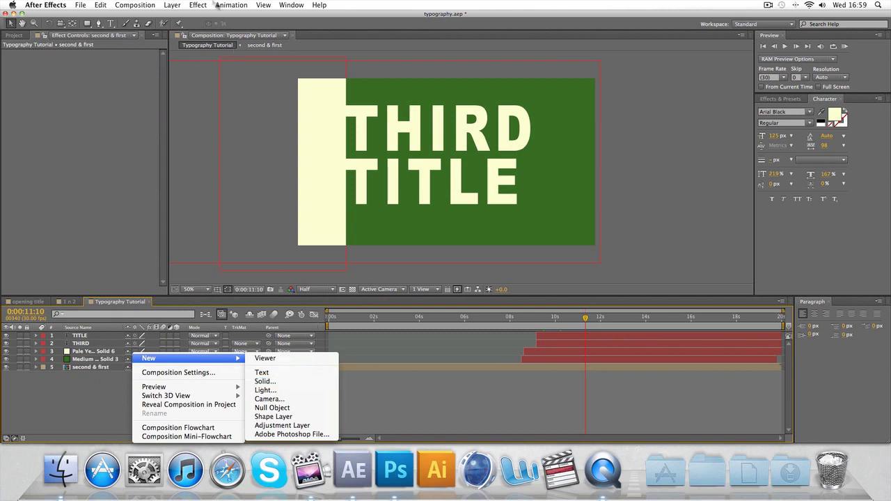
click(271, 379)
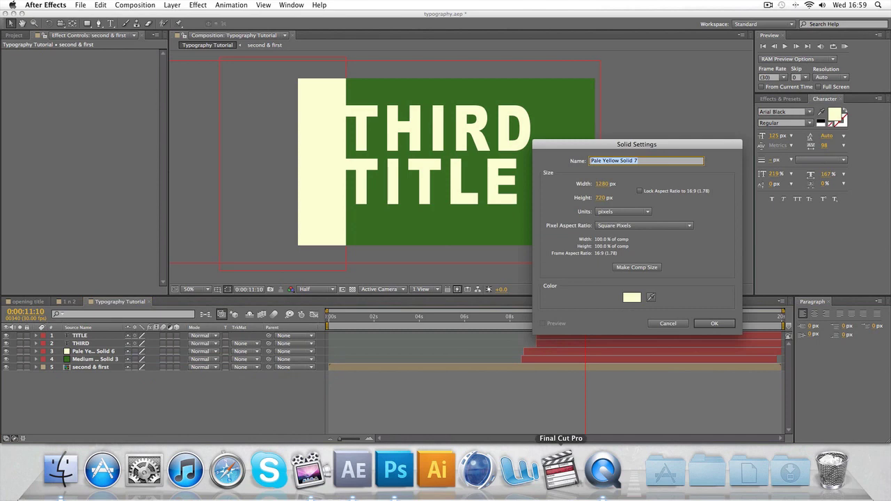
click(603, 470)
click(461, 387)
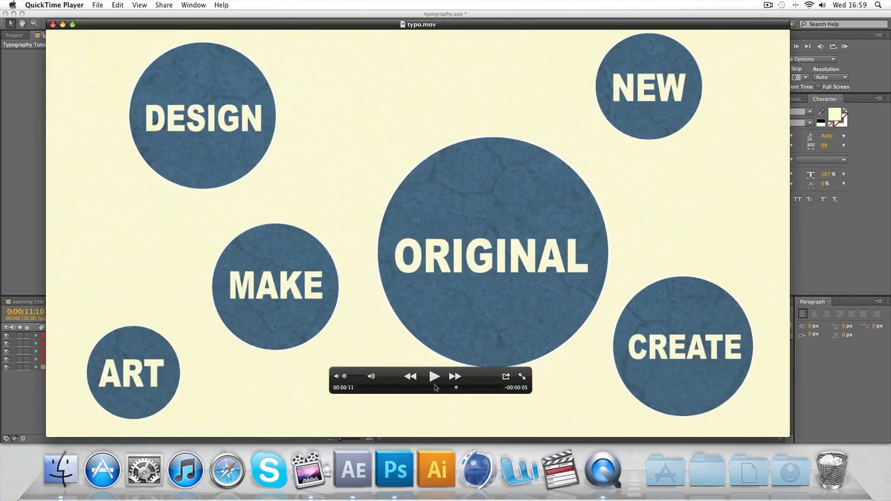
click(433, 375)
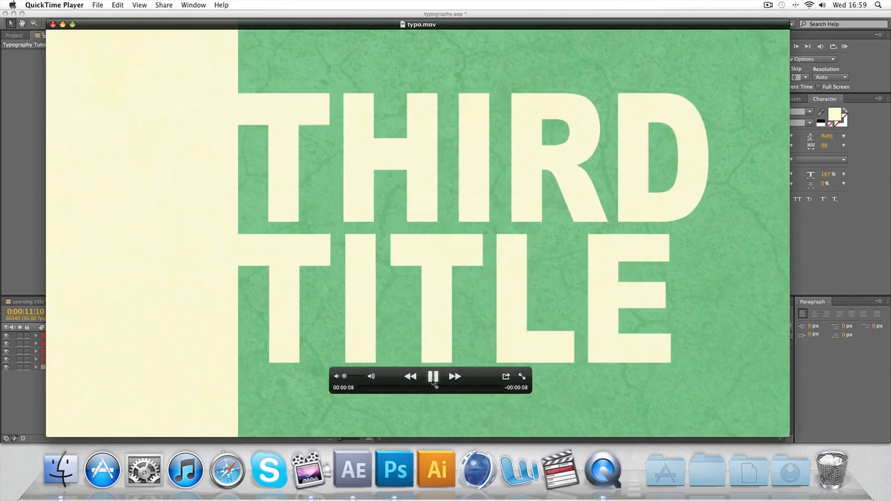
click(433, 377)
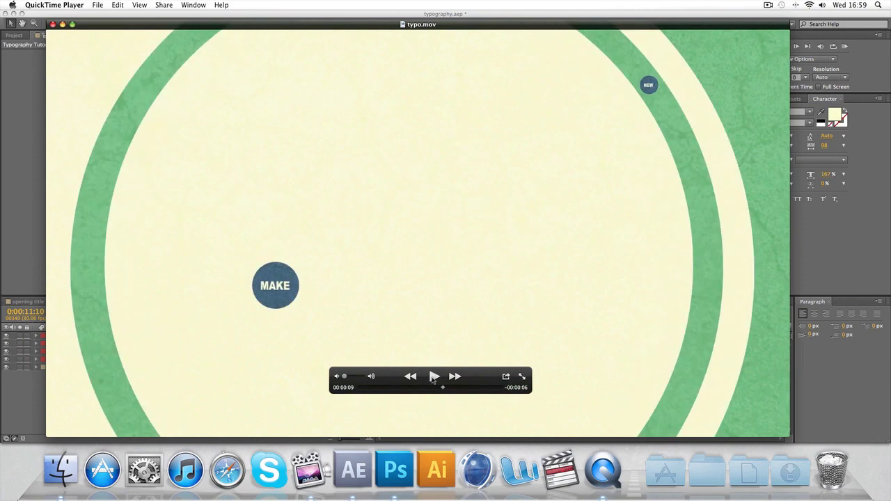